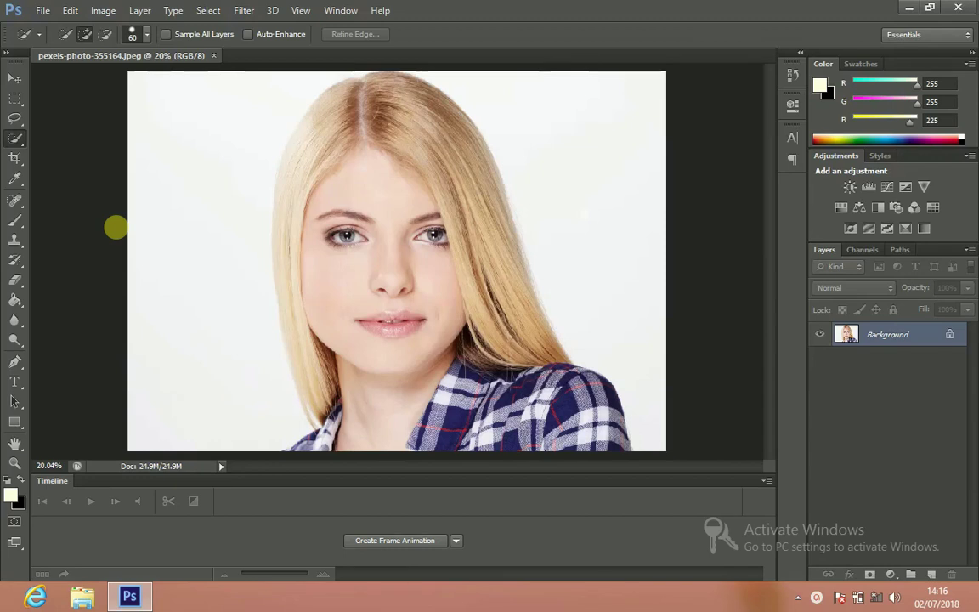
# Use the Quick Selection tool with a 400 px brush to select the woman's face, the darker side of her hair and her plaid shirt
pyautogui.rightClick(15, 138)
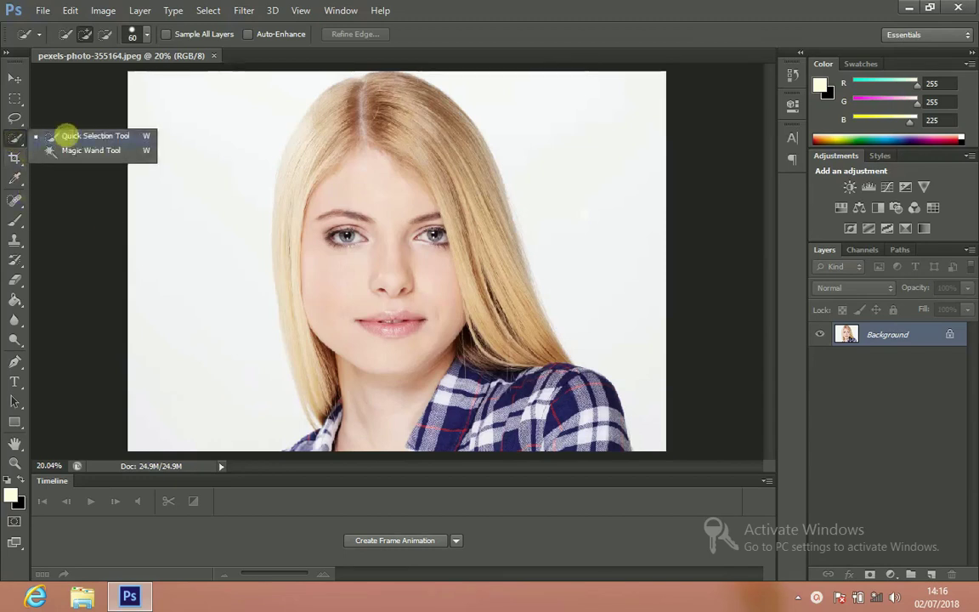
pyautogui.click(66, 135)
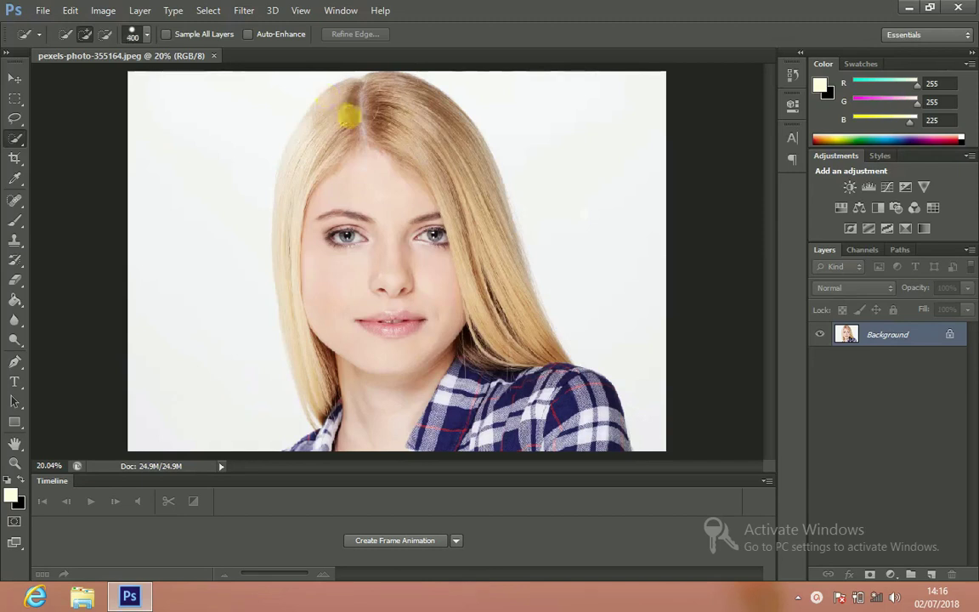
pyautogui.moveTo(344, 113); pyautogui.dragTo(349, 350)
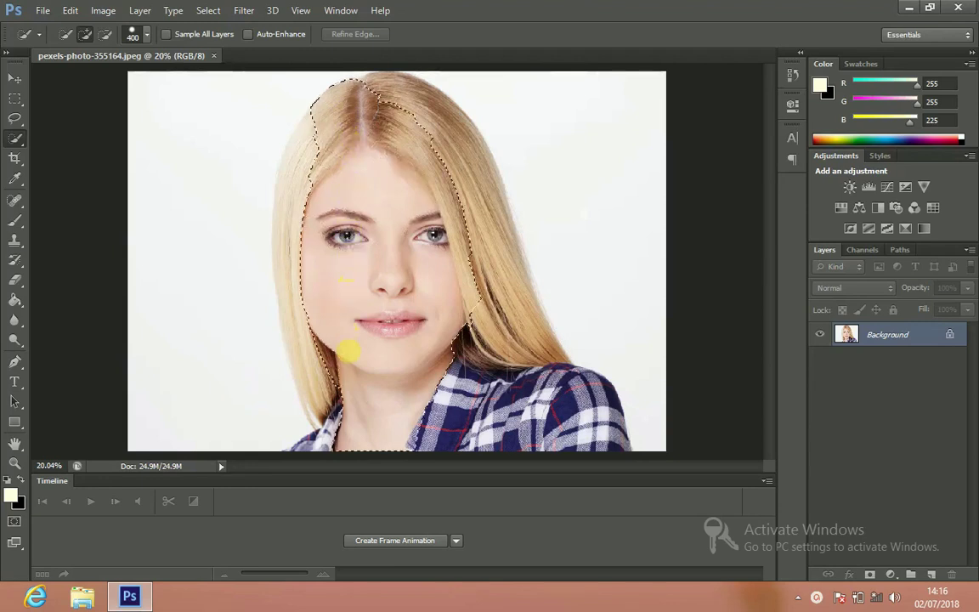
pyautogui.moveTo(411, 118)
pyautogui.mouseDown()
pyautogui.moveTo(391, 113)
pyautogui.moveTo(430, 160)
pyautogui.moveTo(450, 252)
pyautogui.moveTo(502, 284)
pyautogui.moveTo(495, 355)
pyautogui.mouseUp()
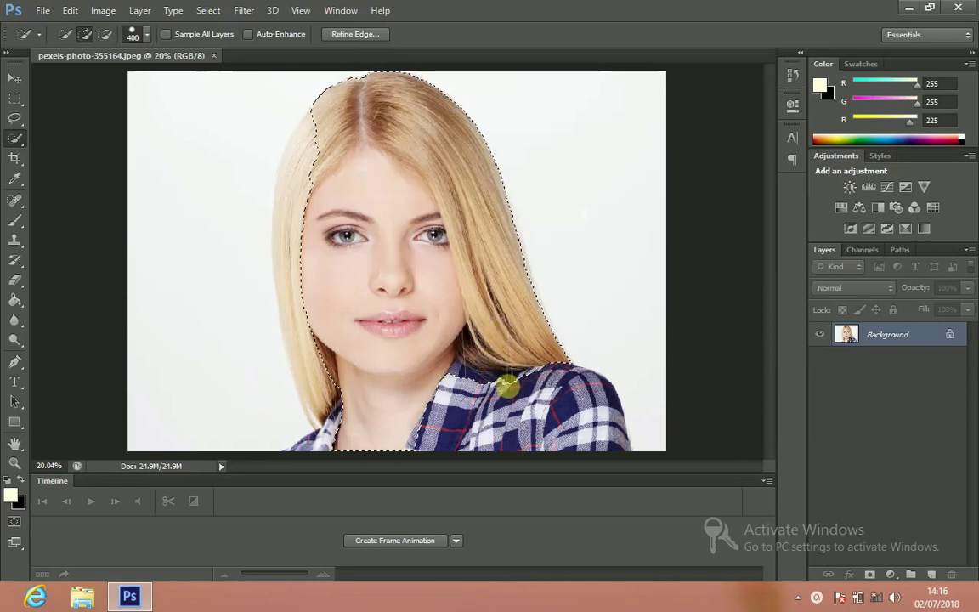
pyautogui.moveTo(506, 384)
pyautogui.mouseDown()
pyautogui.moveTo(538, 407)
pyautogui.moveTo(609, 411)
pyautogui.moveTo(586, 409)
pyautogui.mouseUp()
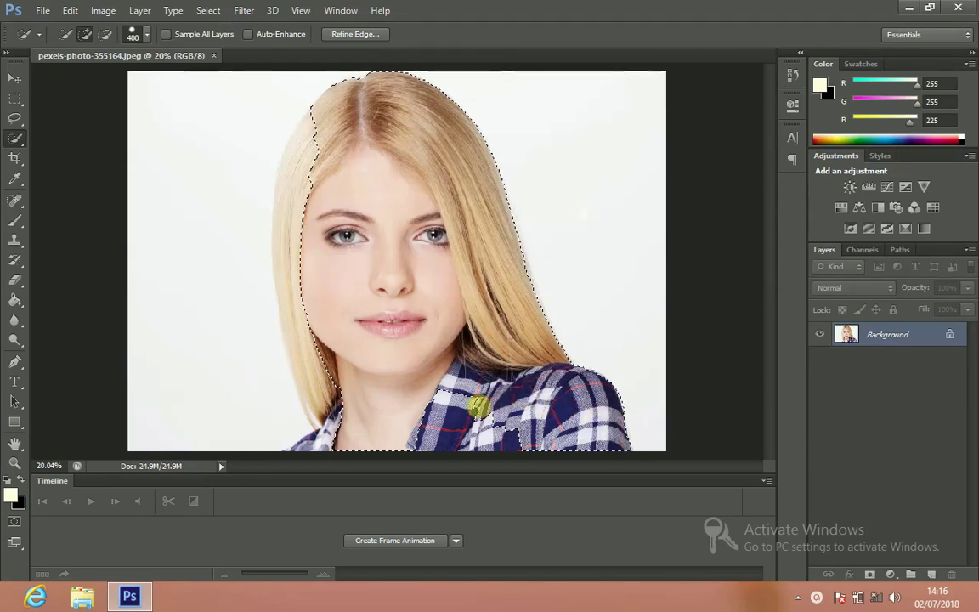
pyautogui.click(476, 405)
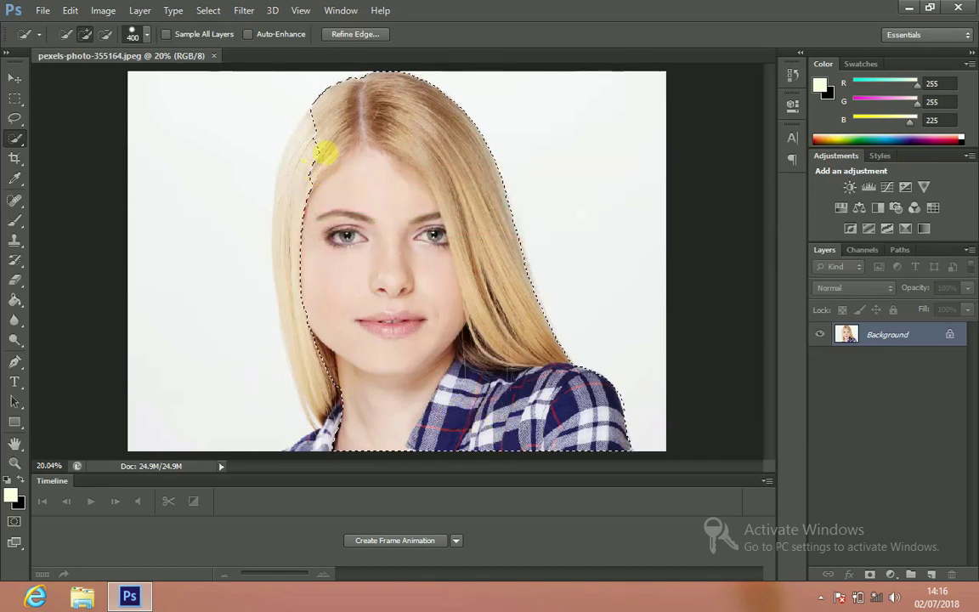
# Extend the selection over the lighter side of the woman's hair down to her collar
pyautogui.click(322, 153)
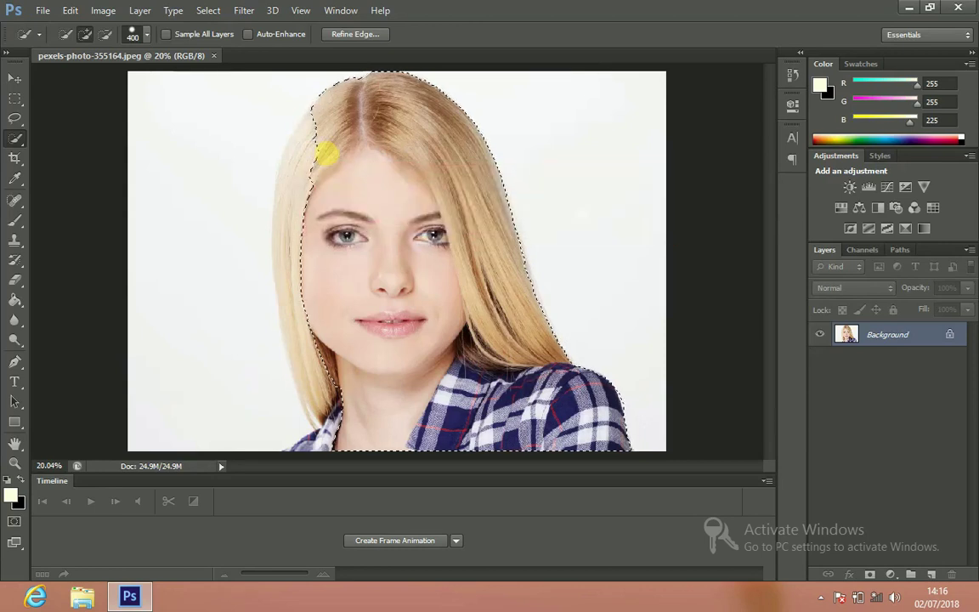
pyautogui.moveTo(321, 156); pyautogui.dragTo(311, 181)
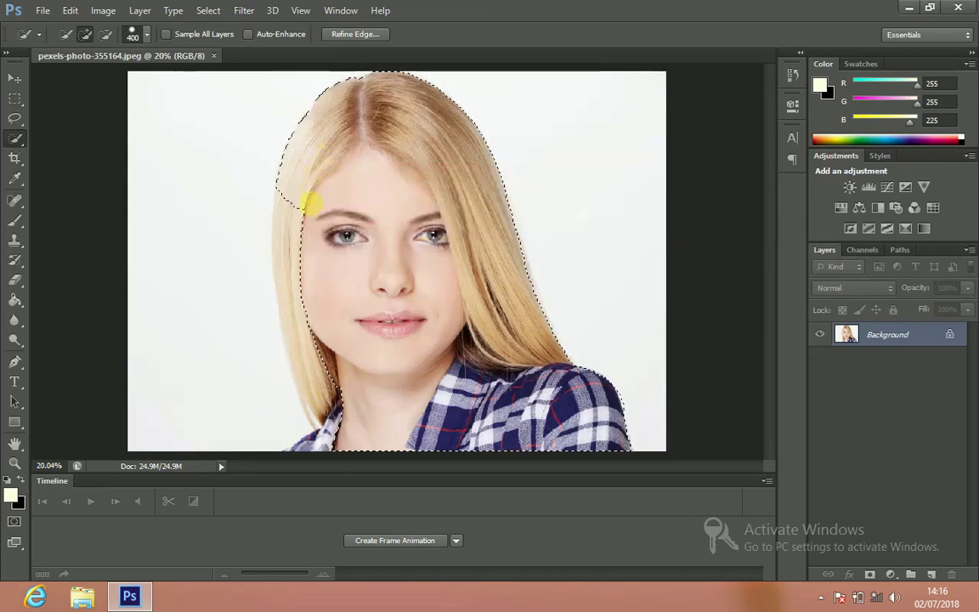
pyautogui.moveTo(311, 221)
pyautogui.mouseDown()
pyautogui.moveTo(322, 366)
pyautogui.moveTo(348, 425)
pyautogui.moveTo(340, 444)
pyautogui.mouseUp()
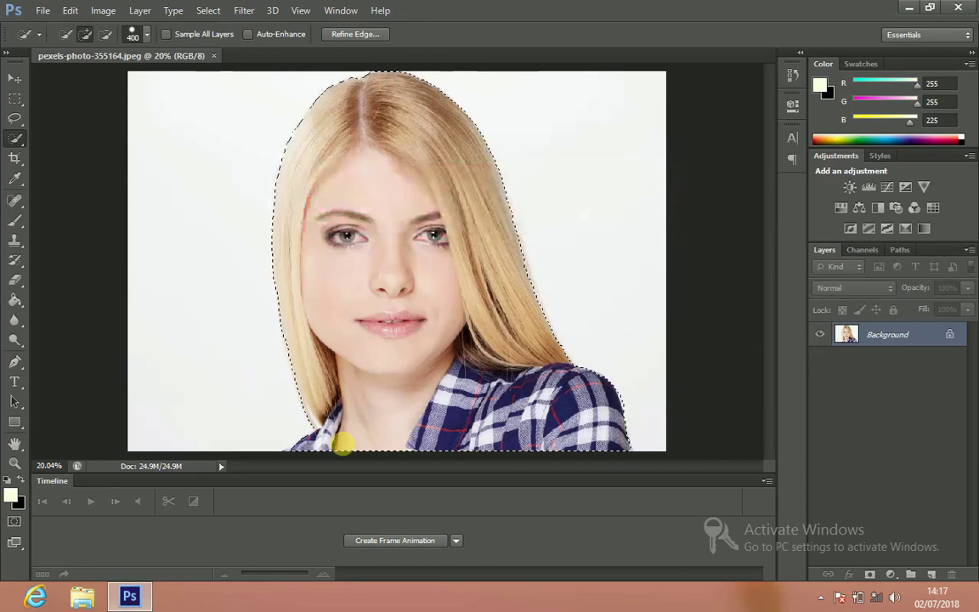
# Reduce the selection brush to 30 px and touch up the selection at the hair parting on top of the head
pyautogui.press('[')
pyautogui.press('[')
pyautogui.press('[')
pyautogui.press('[')
pyautogui.press('[')
pyautogui.press('[')
pyautogui.press('[')
pyautogui.press('[')
pyautogui.press('[')
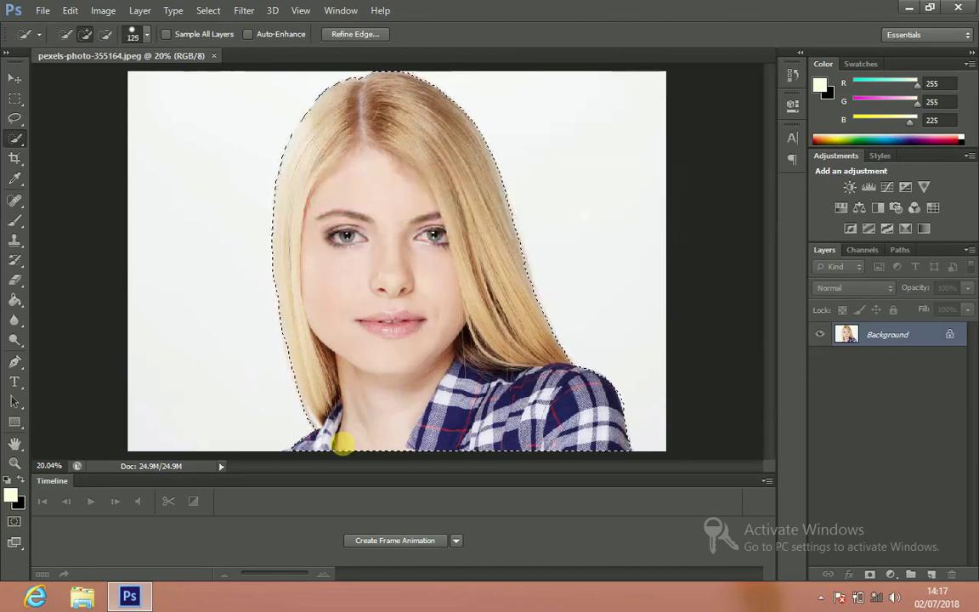
pyautogui.press('[')
pyautogui.press('[')
pyautogui.press('[')
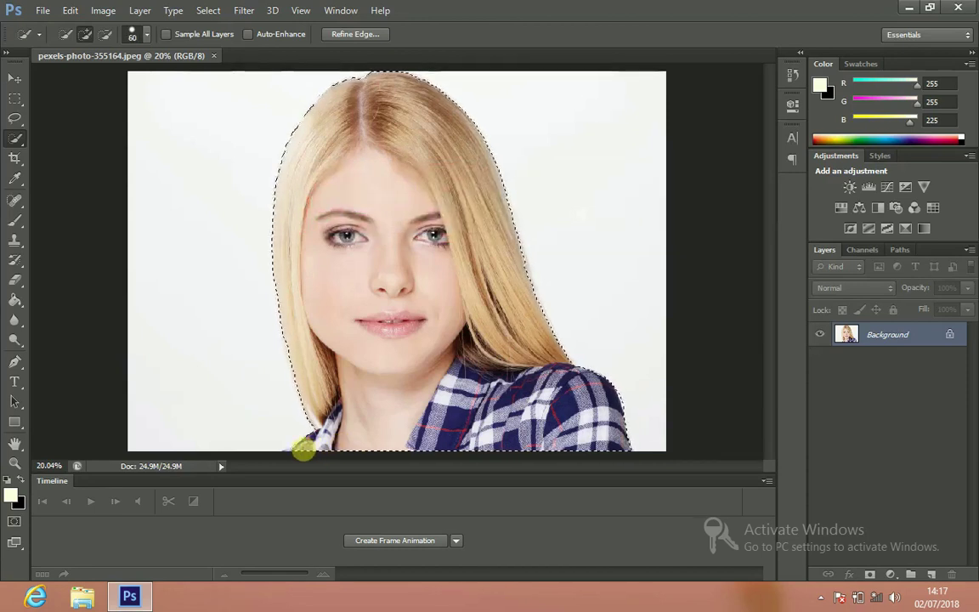
pyautogui.press('[')
pyautogui.press('[')
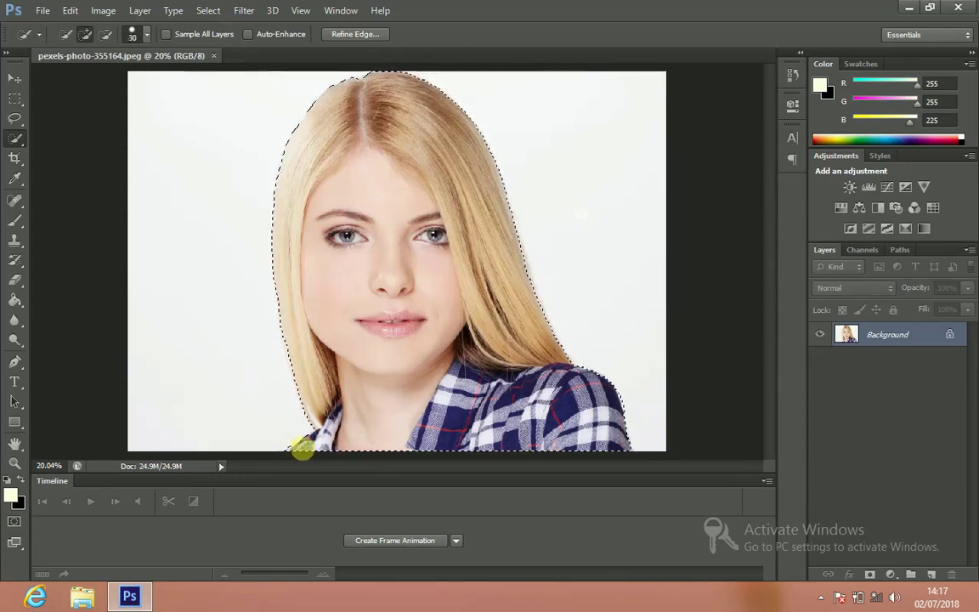
pyautogui.click(369, 78)
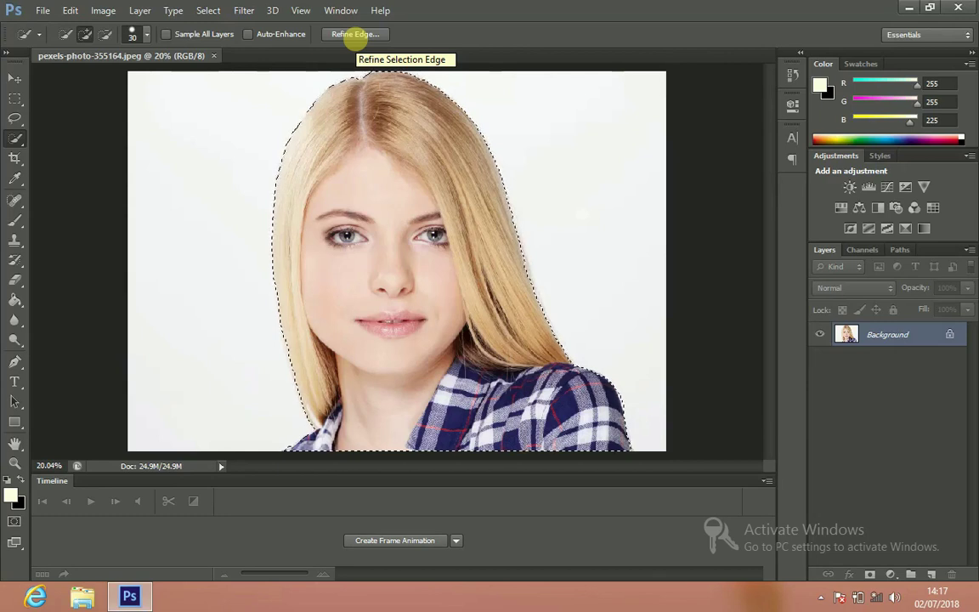
# Open Refine Edge and brush along the lighter side of the hair from the crown down to the collar
pyautogui.click(355, 34)
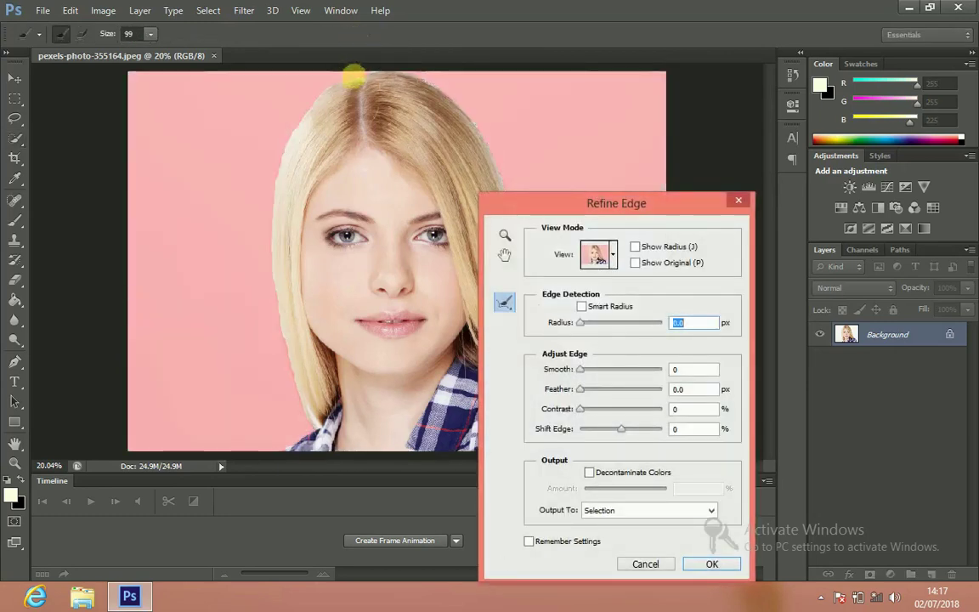
pyautogui.moveTo(317, 91); pyautogui.dragTo(301, 112)
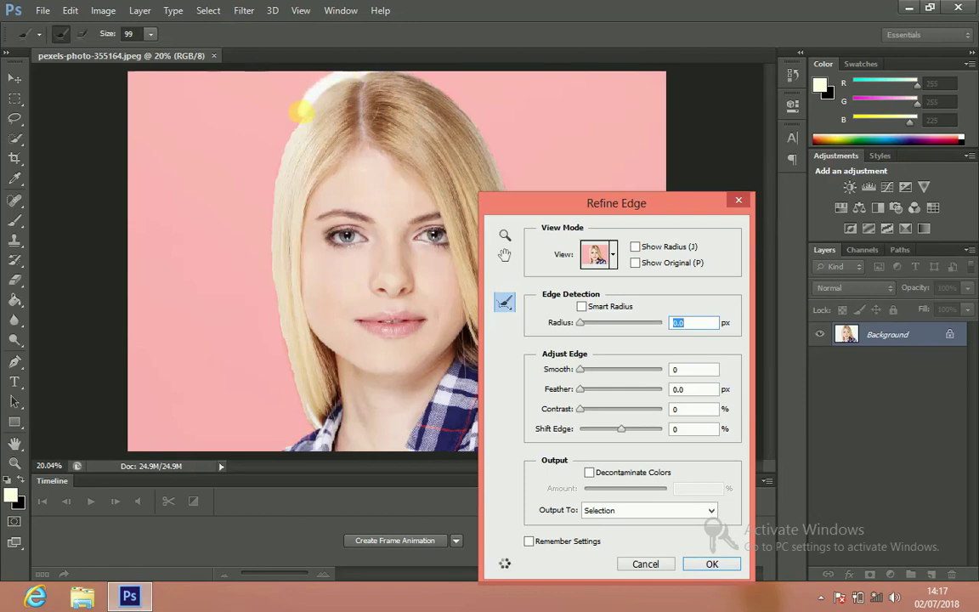
pyautogui.moveTo(301, 112)
pyautogui.mouseDown()
pyautogui.moveTo(267, 186)
pyautogui.moveTo(264, 262)
pyautogui.moveTo(284, 360)
pyautogui.mouseUp()
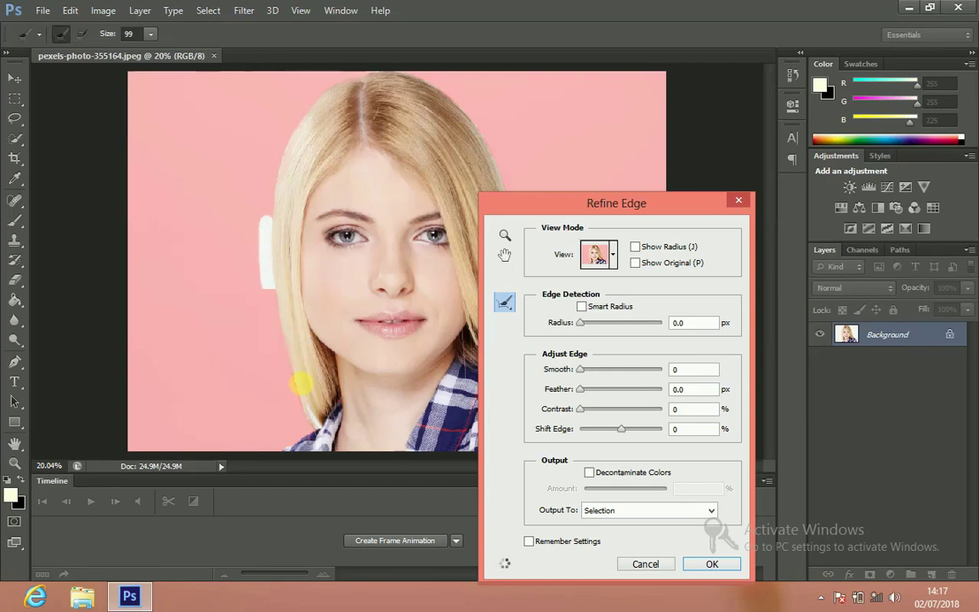
pyautogui.moveTo(291, 371)
pyautogui.mouseDown()
pyautogui.moveTo(311, 427)
pyautogui.moveTo(278, 450)
pyautogui.mouseUp()
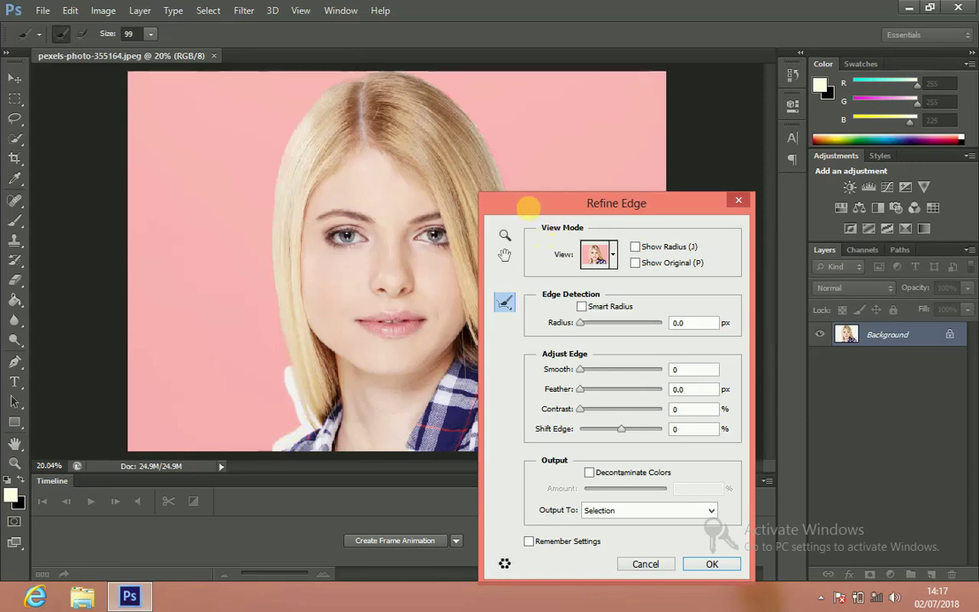
# Uncover the rest of the image and refine the darker side of the hair from the crown down to the shoulder
pyautogui.moveTo(528, 205); pyautogui.dragTo(671, 169)
pyautogui.moveTo(413, 70); pyautogui.dragTo(475, 125)
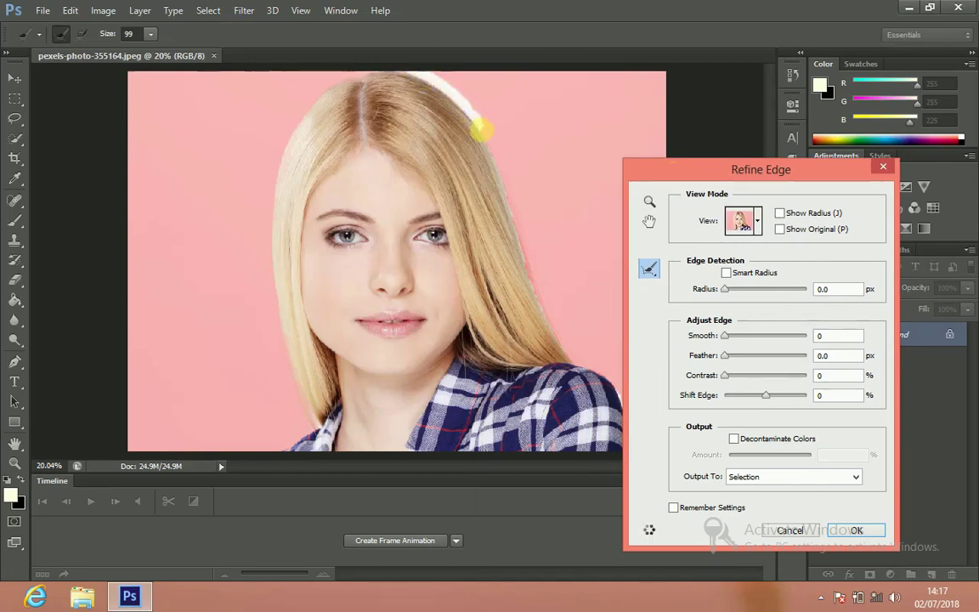
pyautogui.moveTo(484, 130)
pyautogui.mouseDown()
pyautogui.moveTo(563, 348)
pyautogui.moveTo(587, 364)
pyautogui.mouseUp()
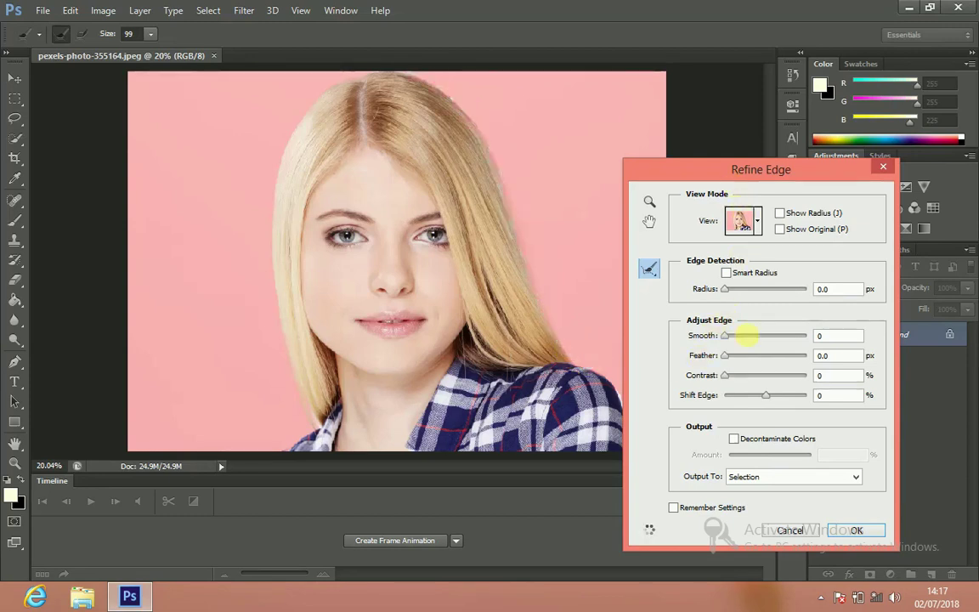
# Smooth the selection edge by 21, output it to a new layer and rename that layer "filter gallary"
pyautogui.moveTo(724, 335); pyautogui.dragTo(741, 335)
pyautogui.click(788, 477)
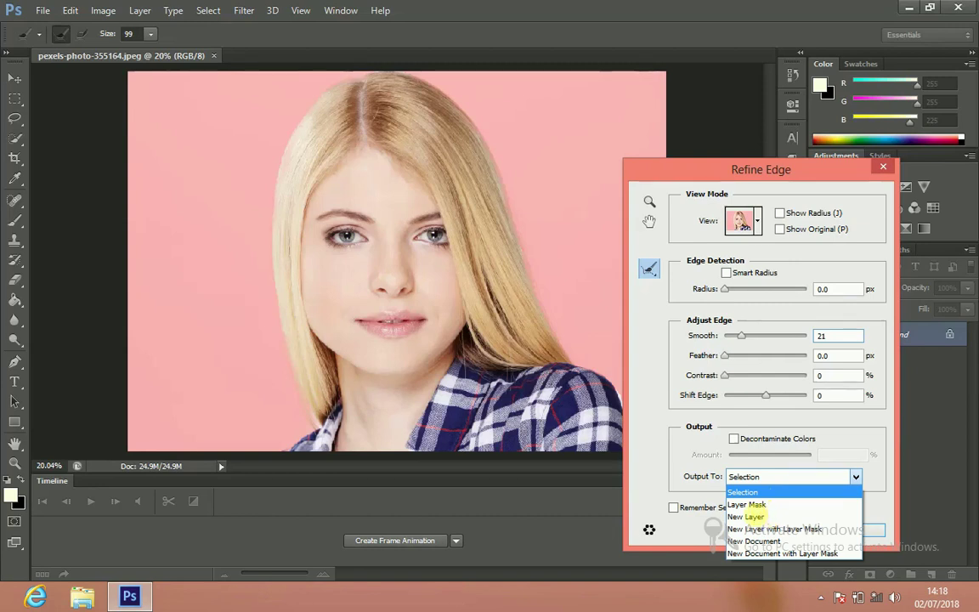
pyautogui.click(749, 516)
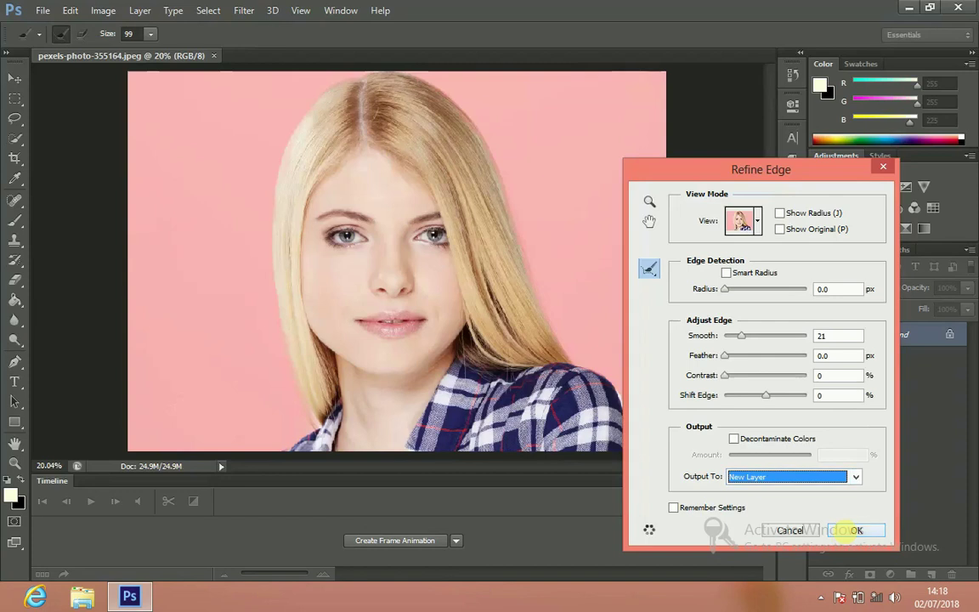
pyautogui.click(852, 529)
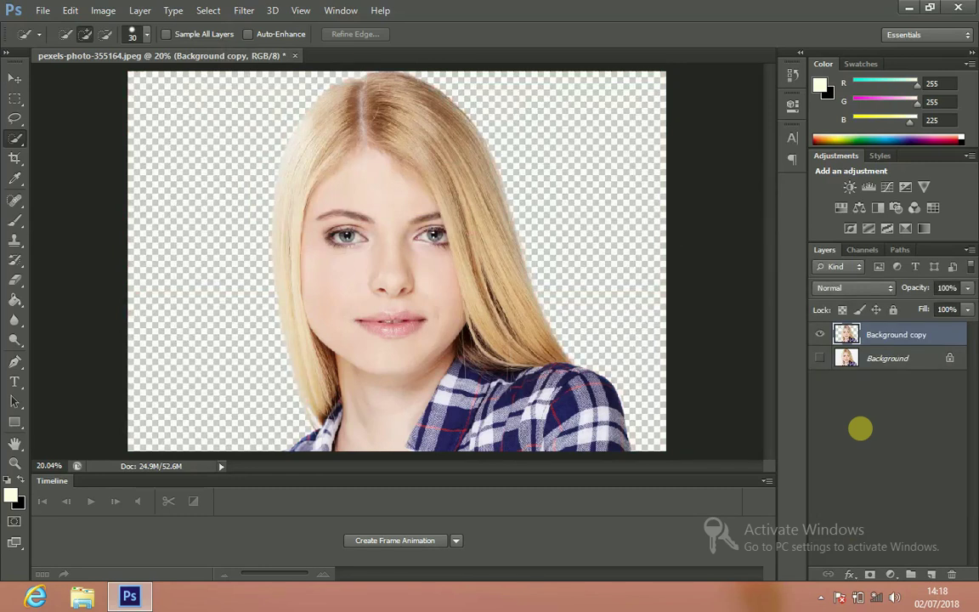
pyautogui.doubleClick(889, 335)
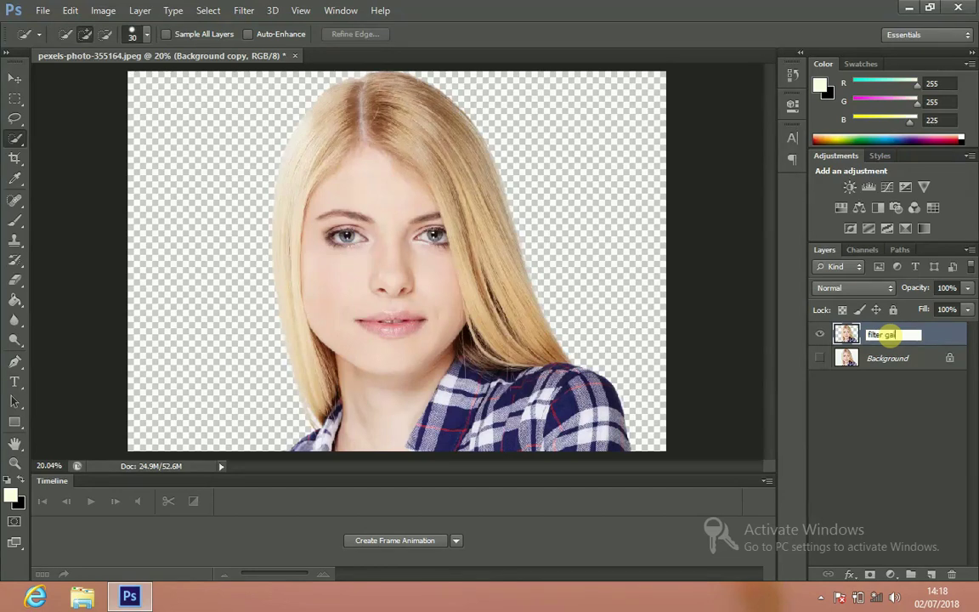
pyautogui.press('Return')
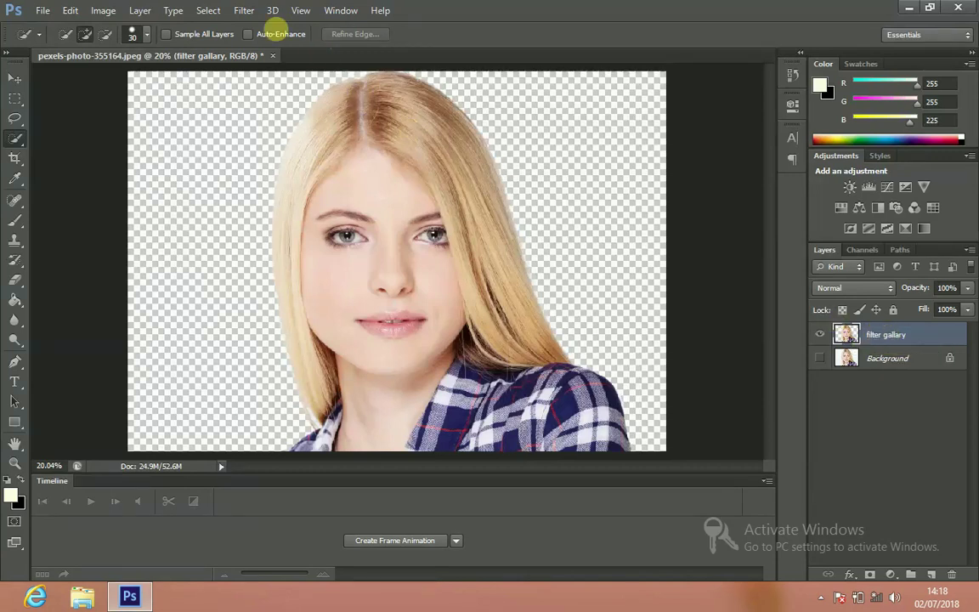
# Open the Filter Gallery for the "filter gallary" layer and delete the Cutout effect from the effect stack
pyautogui.click(244, 10)
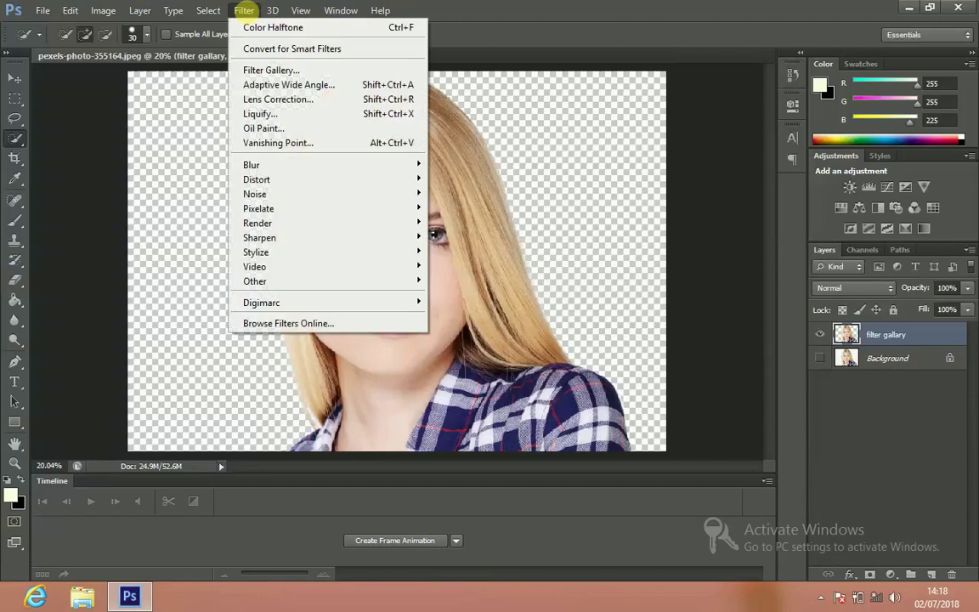
pyautogui.click(259, 70)
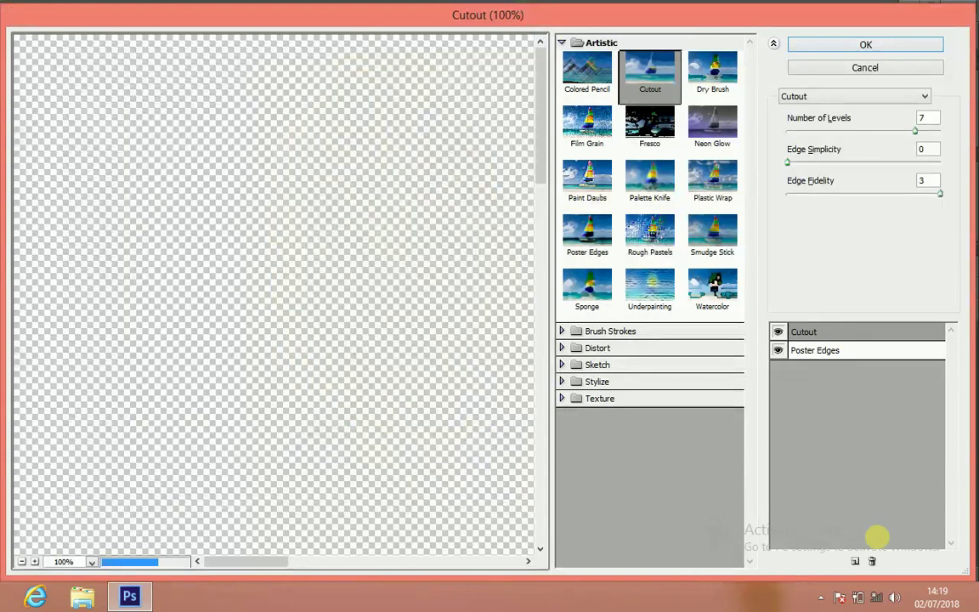
pyautogui.click(871, 561)
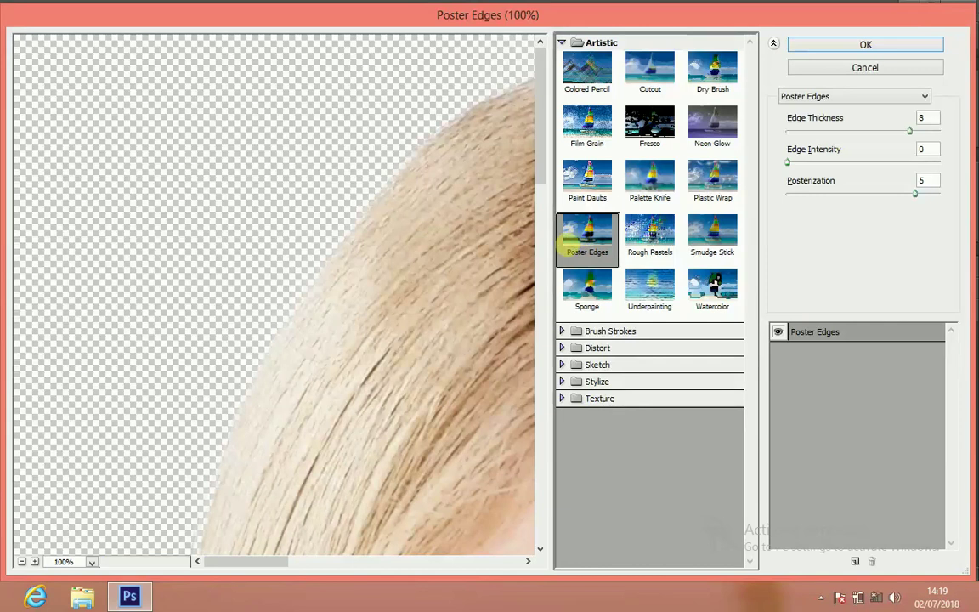
# Keep the Poster Edges thickness at 8 and set Posterization to 6 with the whole portrait in the preview
pyautogui.click(22, 561)
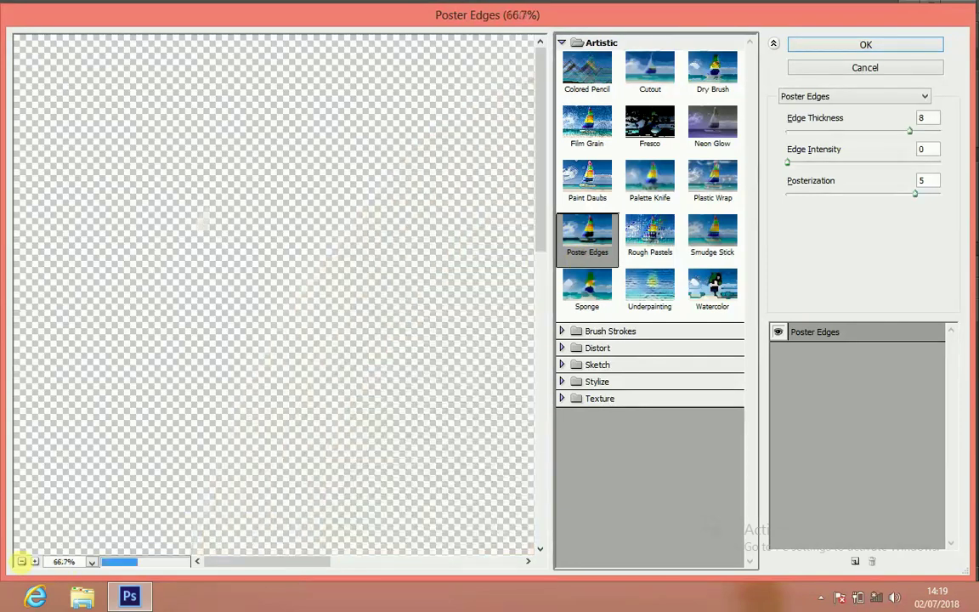
pyautogui.click(22, 560)
pyautogui.click(21, 561)
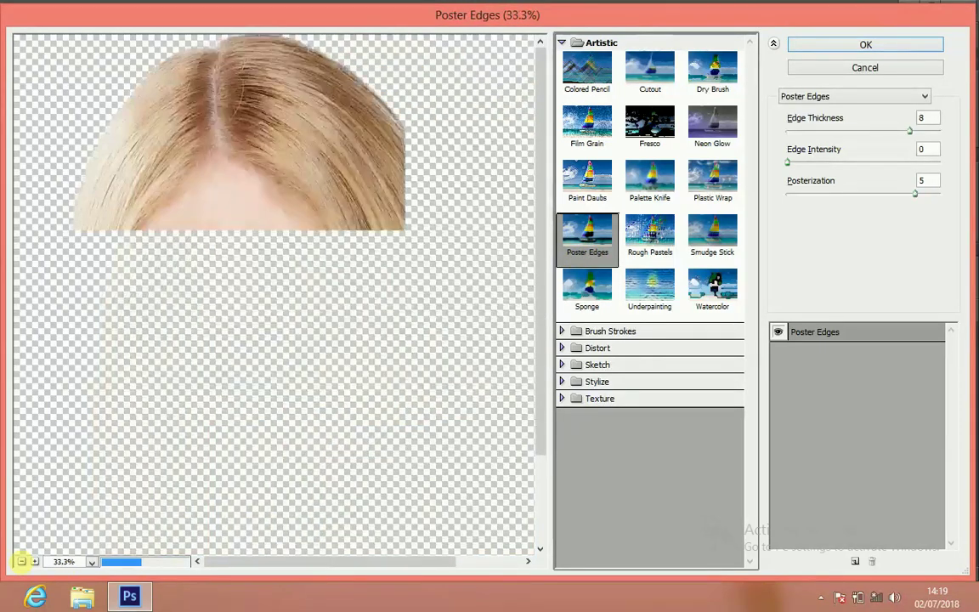
pyautogui.click(21, 560)
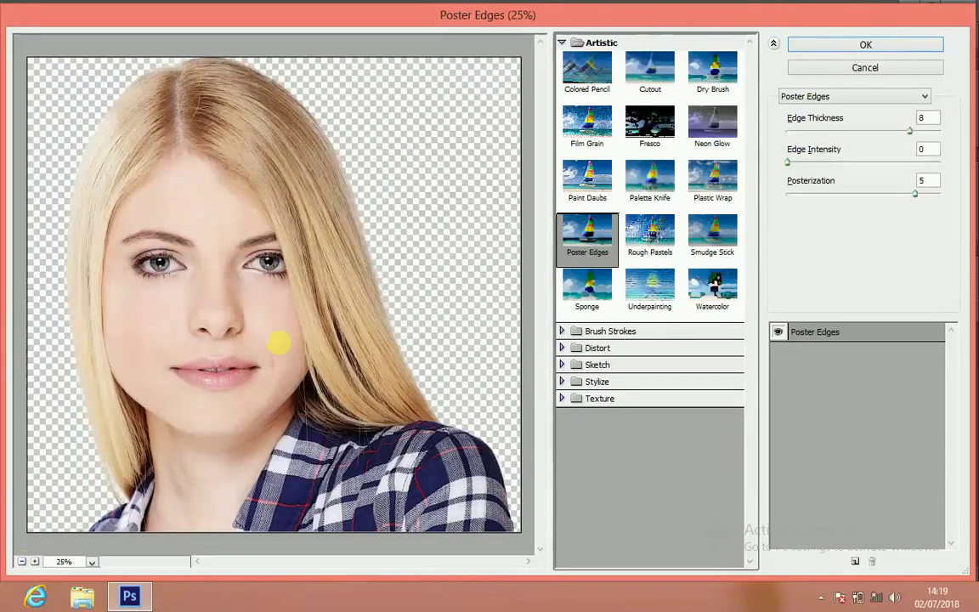
pyautogui.click(909, 130)
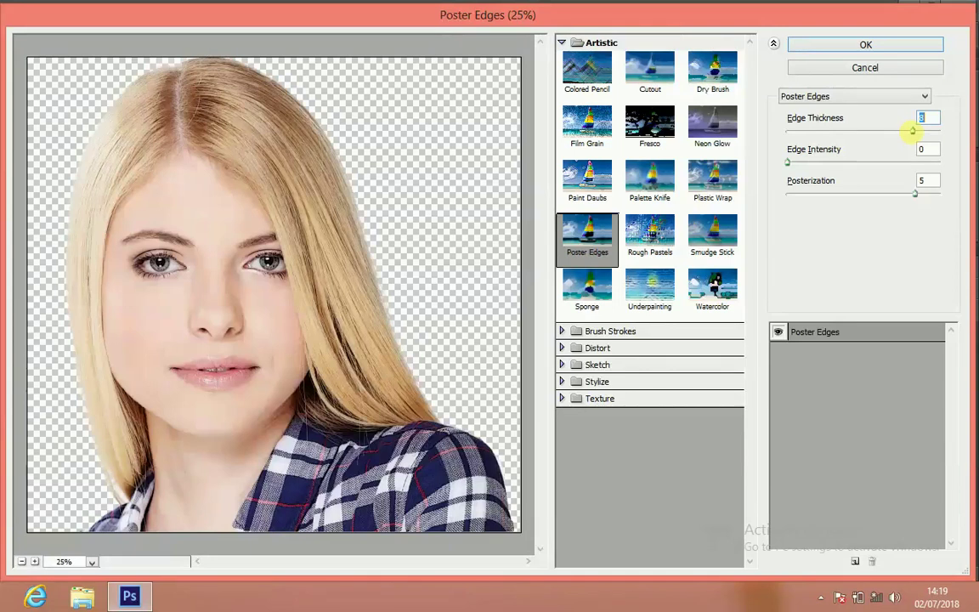
pyautogui.click(923, 180)
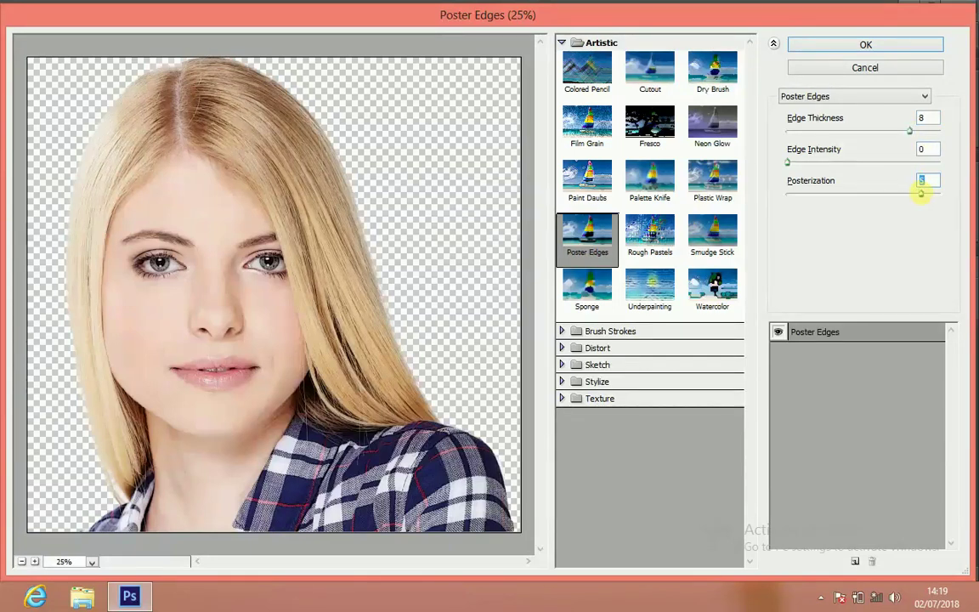
pyautogui.moveTo(925, 194); pyautogui.dragTo(933, 192)
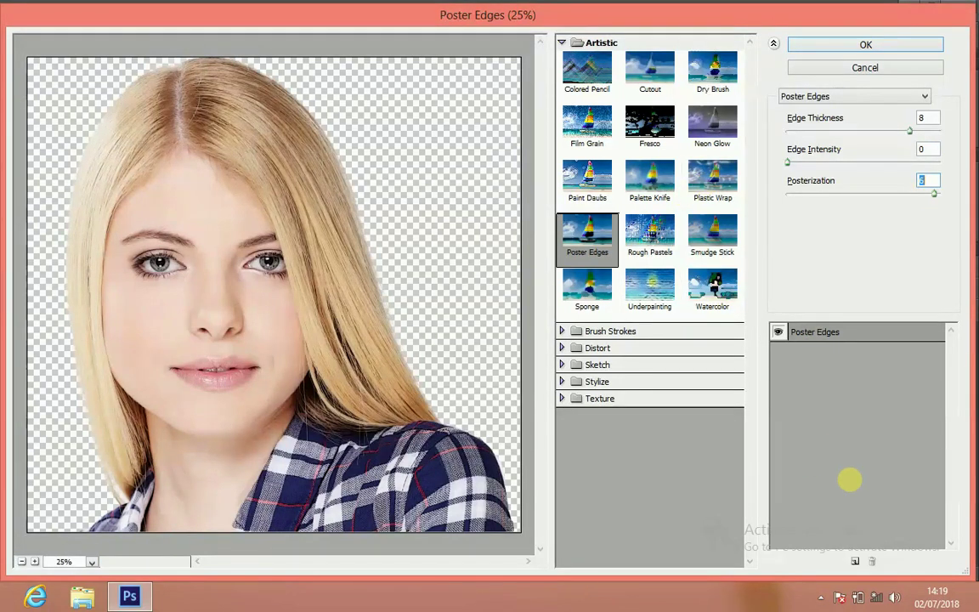
# Add a Cutout effect with Edge Fidelity 3 above Poster Edges in the effect stack and apply the Filter Gallery
pyautogui.click(855, 560)
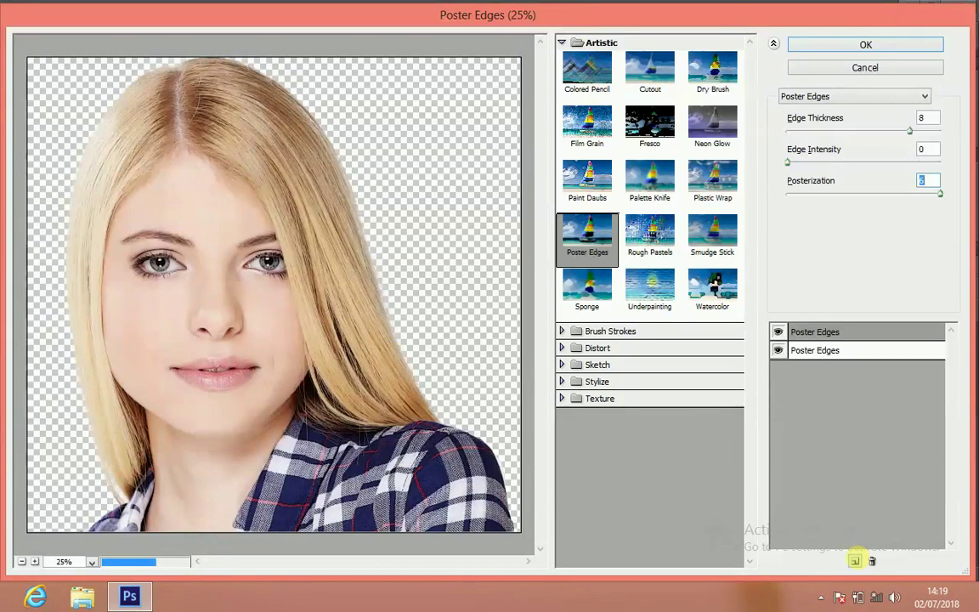
pyautogui.click(649, 75)
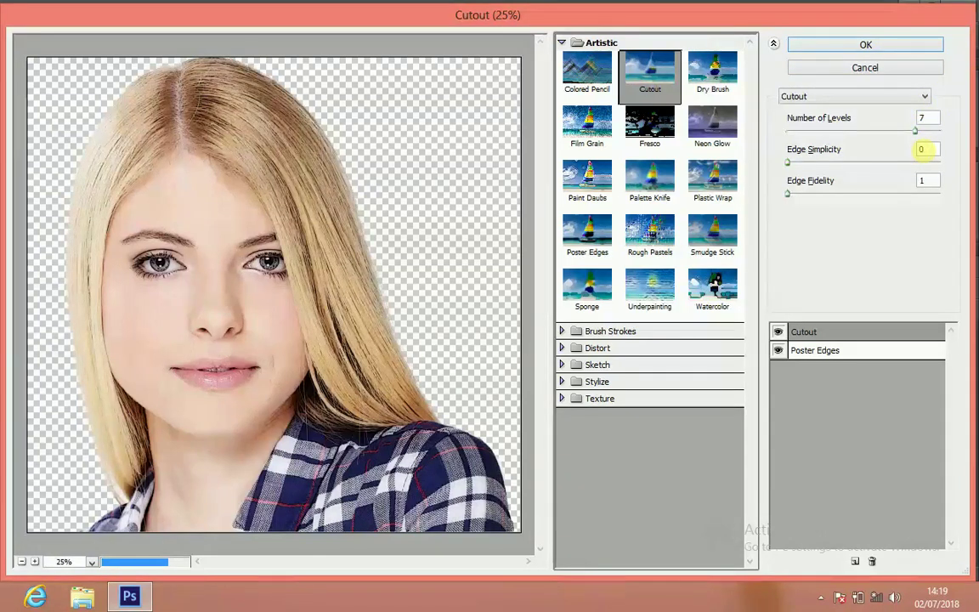
pyautogui.moveTo(788, 193); pyautogui.dragTo(966, 195)
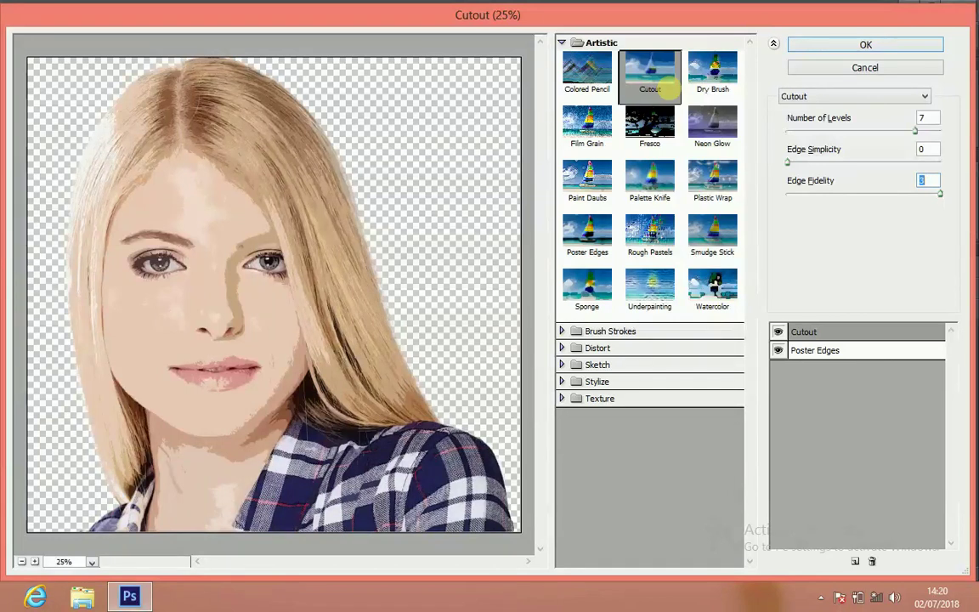
pyautogui.click(855, 46)
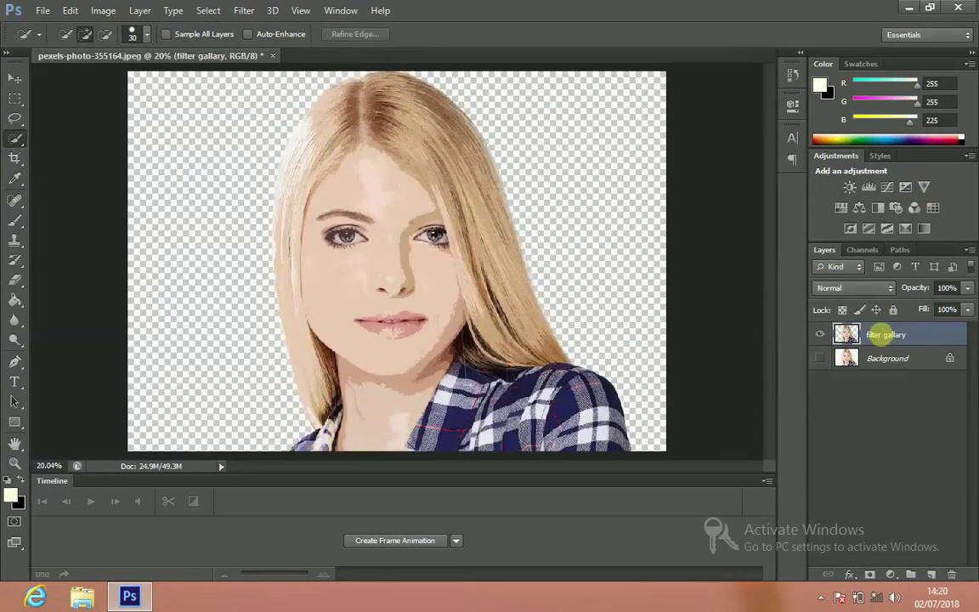
# Duplicate the "filter gallary" layer and rename the copy "diffuse"
pyautogui.hotkey('ctrl', 'j')
pyautogui.doubleClick(879, 334)
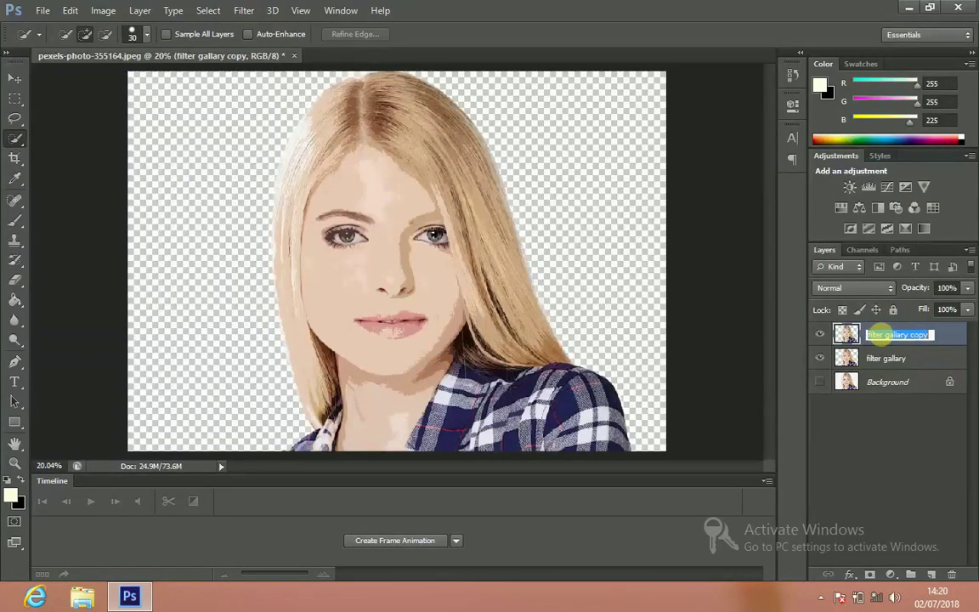
pyautogui.write('diffuse')
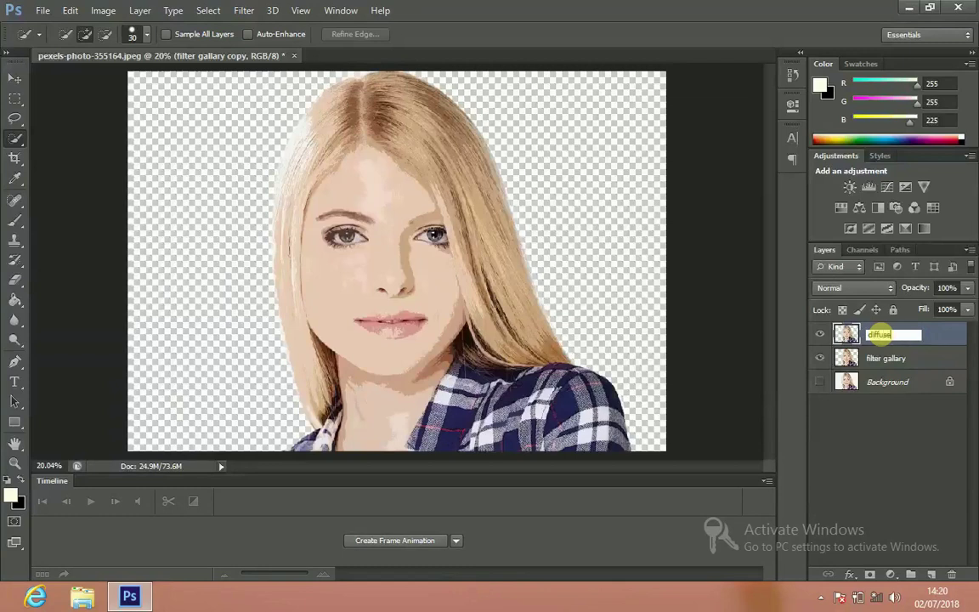
pyautogui.press('Return')
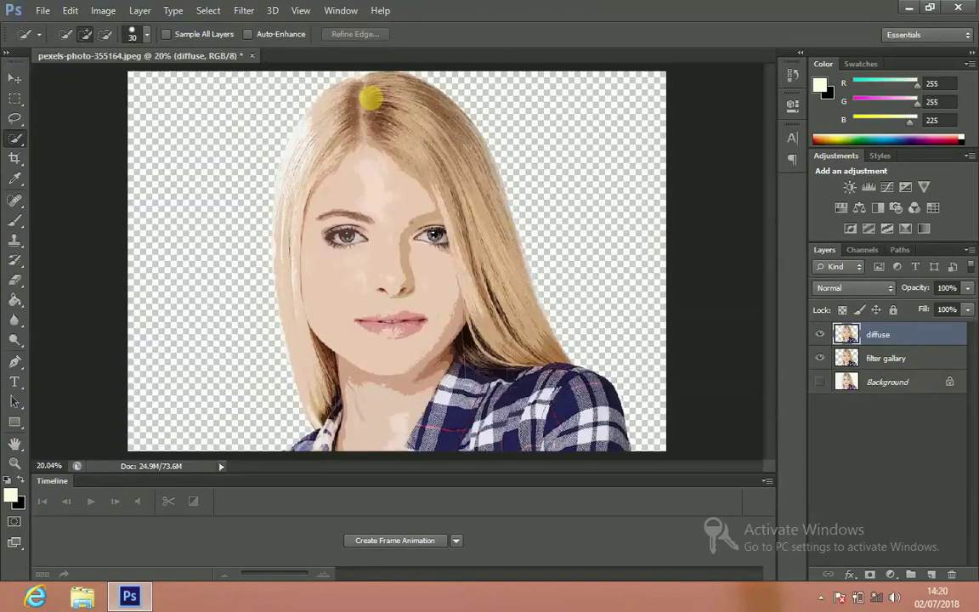
# Apply the Diffuse stylize filter in Anisotropic mode to the "diffuse" layer
pyautogui.click(243, 10)
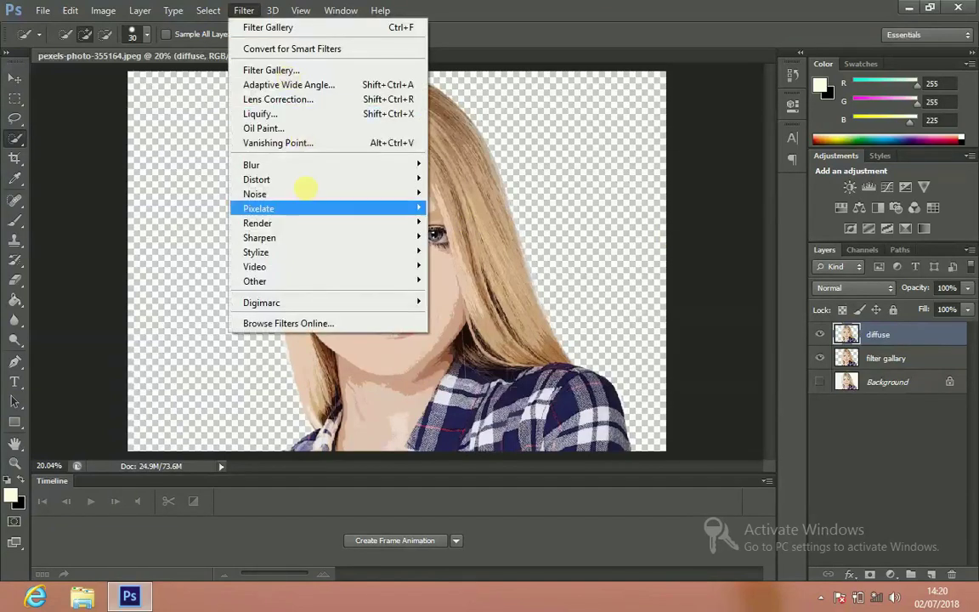
pyautogui.moveTo(306, 252)
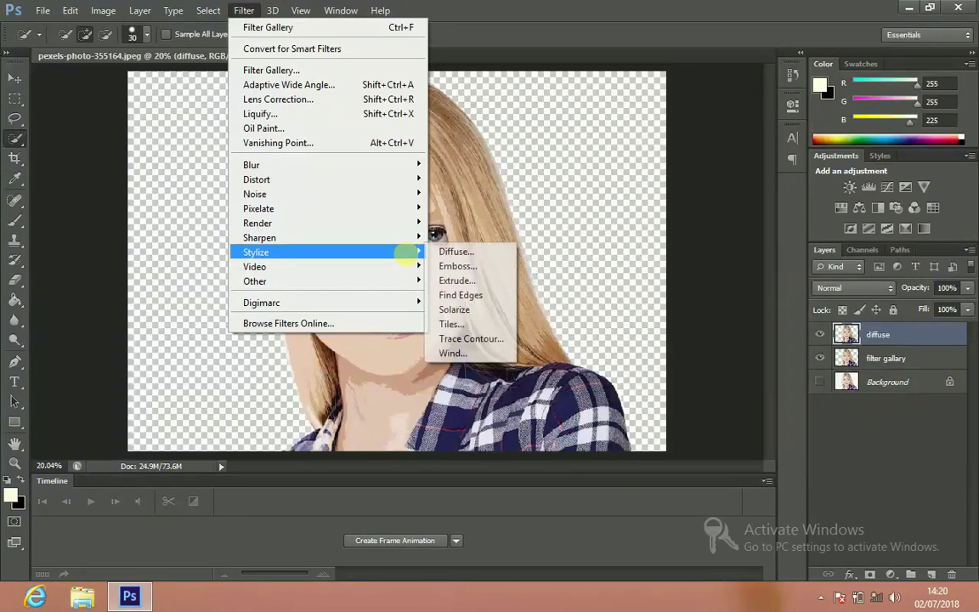
pyautogui.click(448, 251)
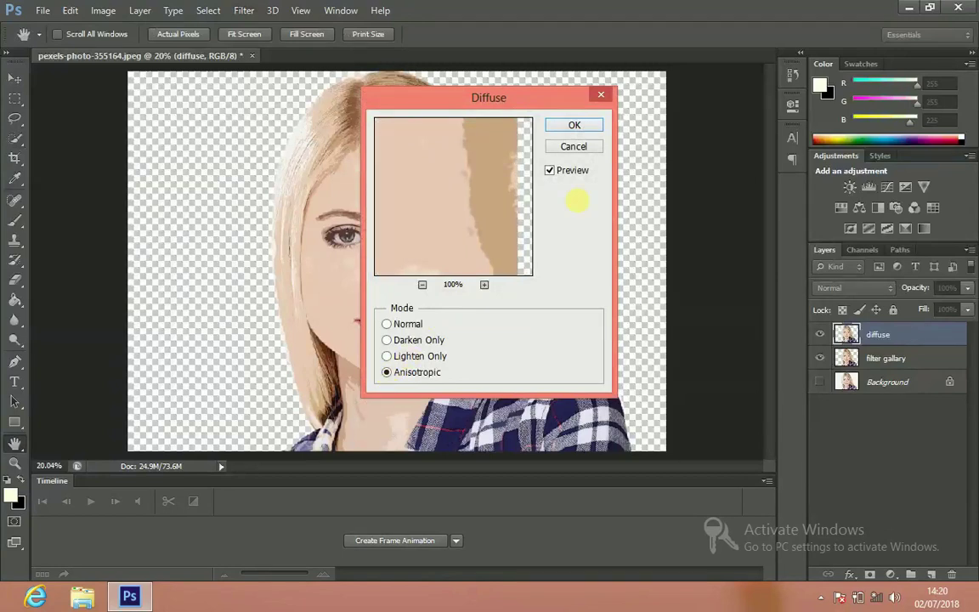
pyautogui.click(431, 269)
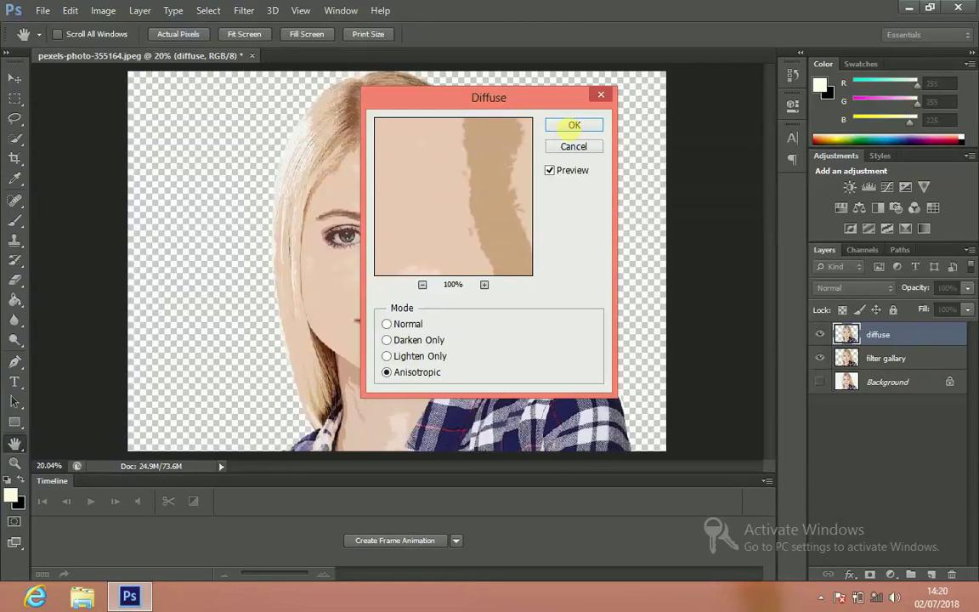
pyautogui.click(575, 125)
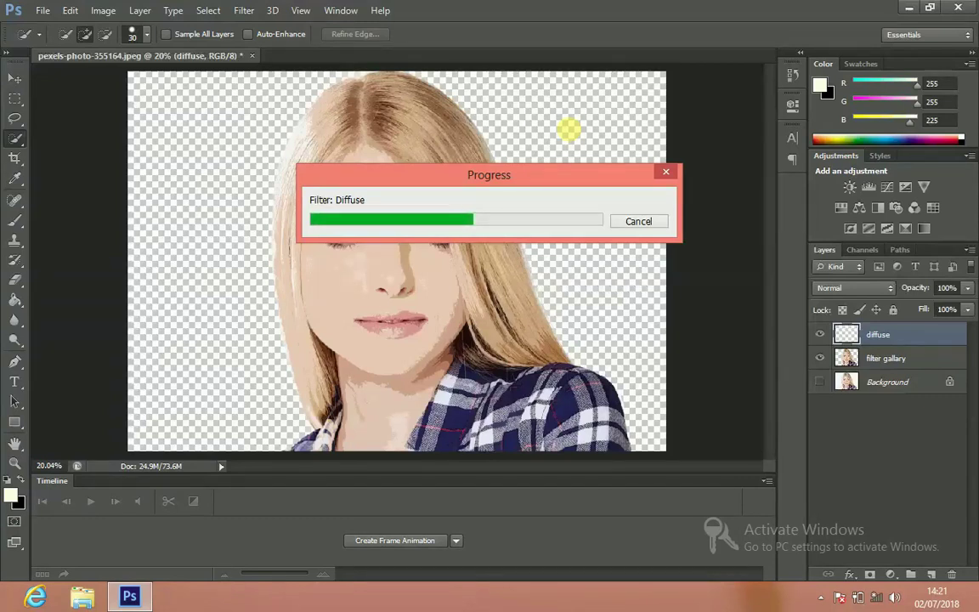
pyautogui.press('XF86AudioLowerVolume')
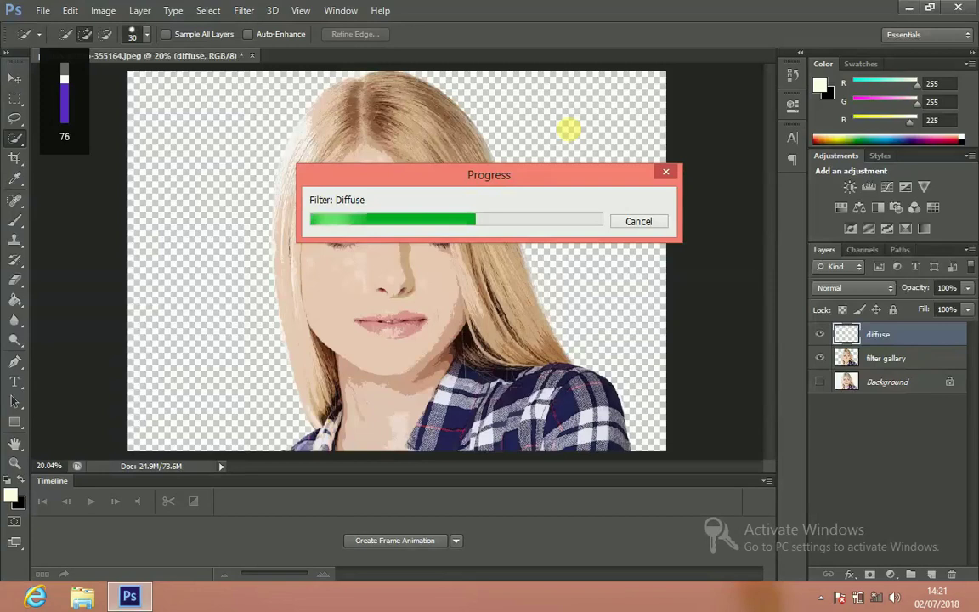
pyautogui.press('XF86AudioLowerVolume')
pyautogui.press('XF86AudioLowerVolume')
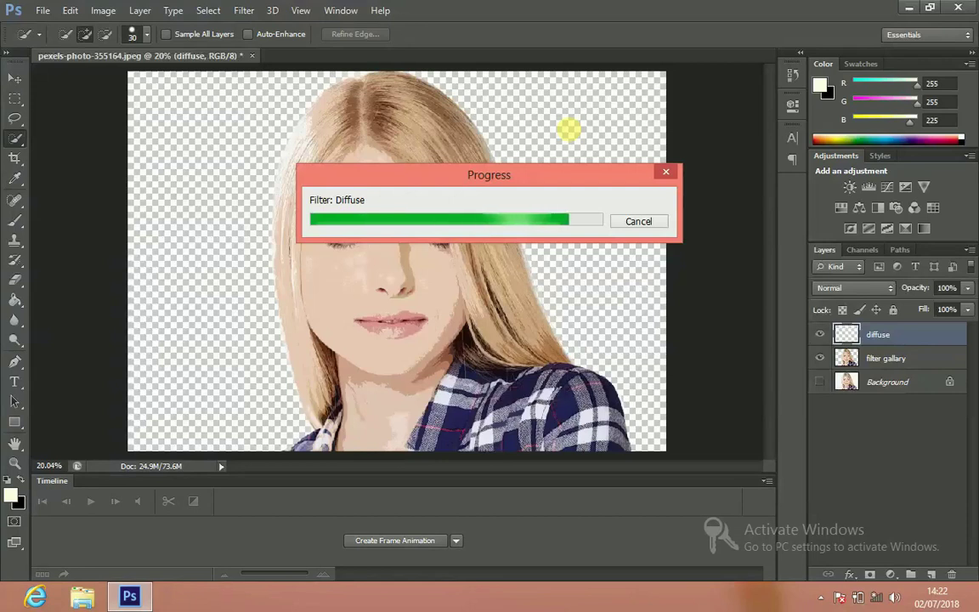
pyautogui.press('XF86AudioRaiseVolume')
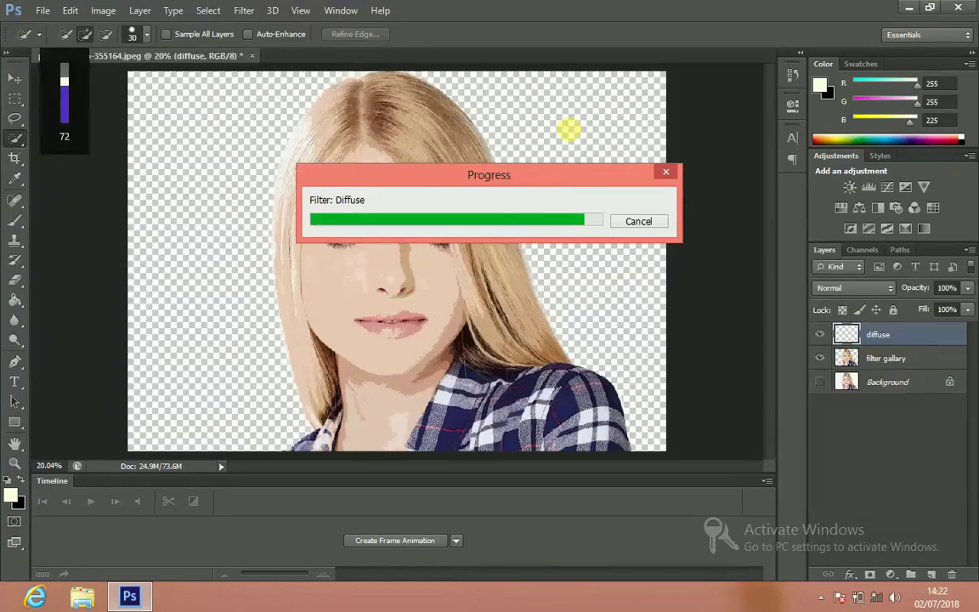
pyautogui.press('XF86AudioLowerVolume')
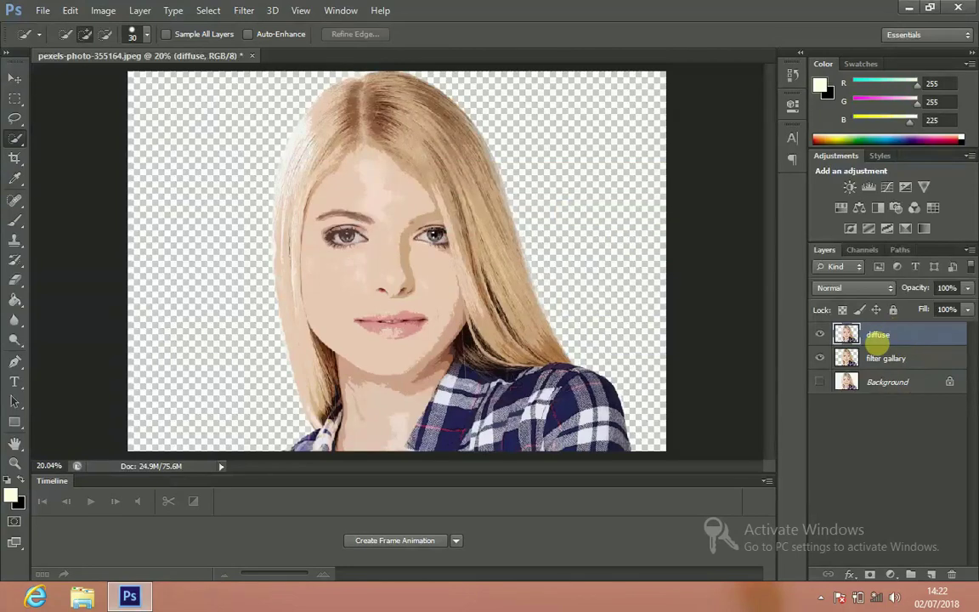
# Duplicate the "diffuse" layer and rename the copy "sharpen"
pyautogui.hotkey('ctrl', 'j')
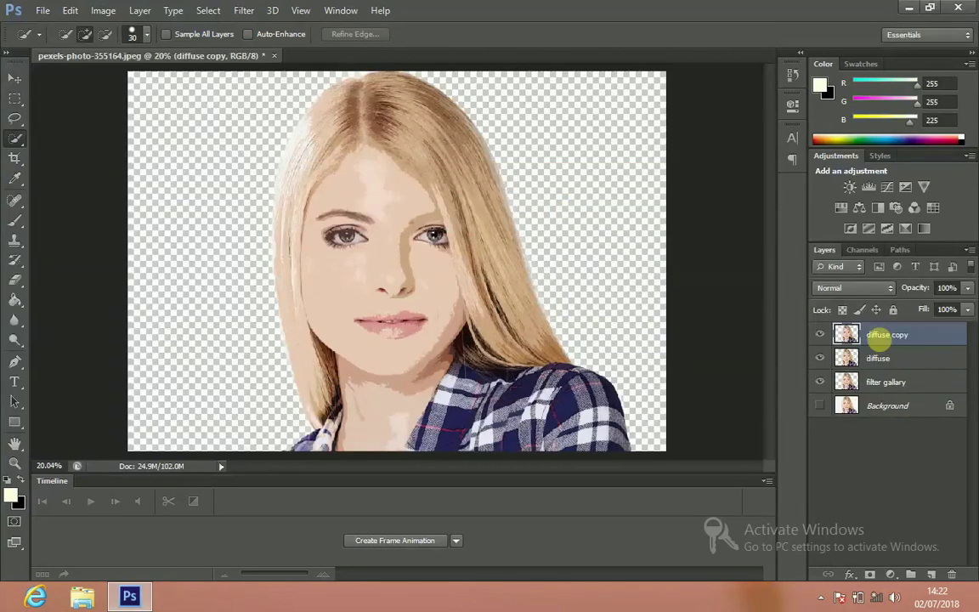
pyautogui.doubleClick(884, 335)
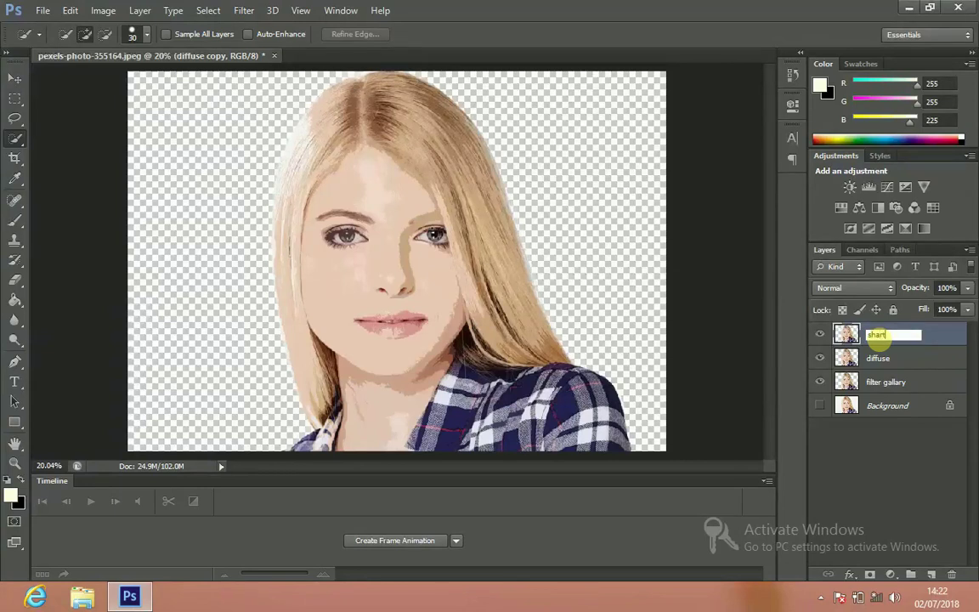
pyautogui.write('n')
pyautogui.press('BackSpace')
pyautogui.write('r')
pyautogui.press('Return')
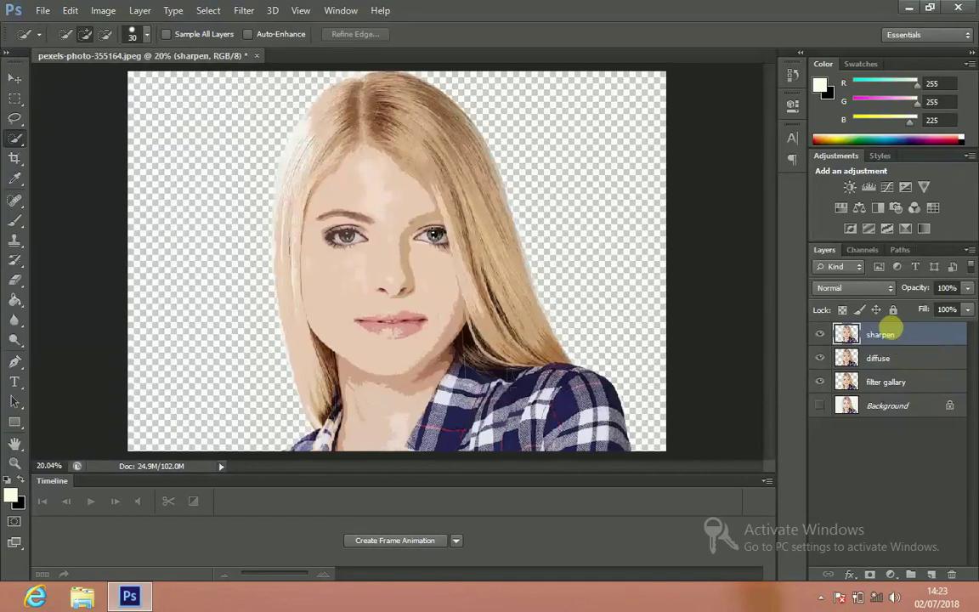
# Apply the Sharpen More filter to the "sharpen" layer
pyautogui.click(243, 10)
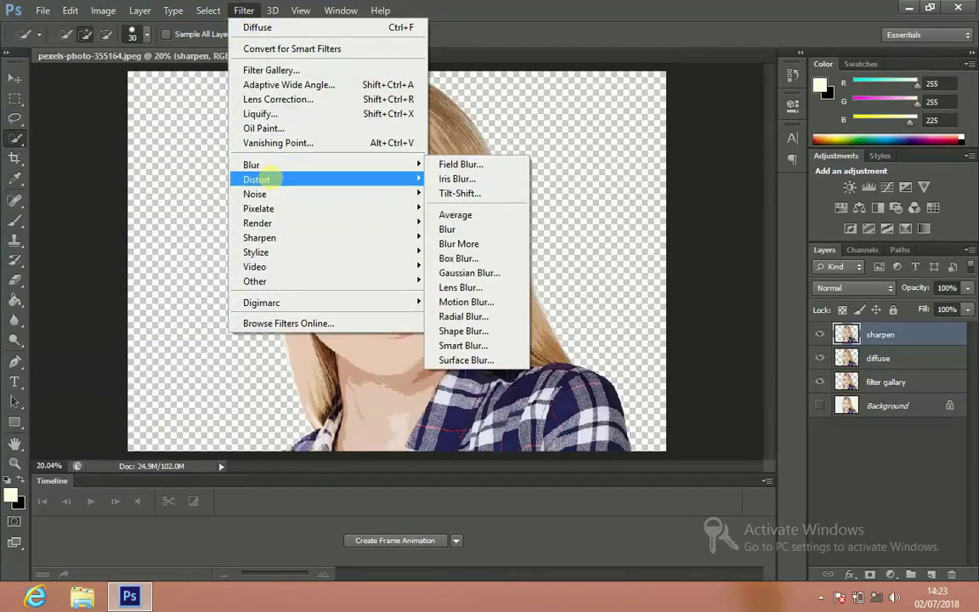
pyautogui.moveTo(280, 222)
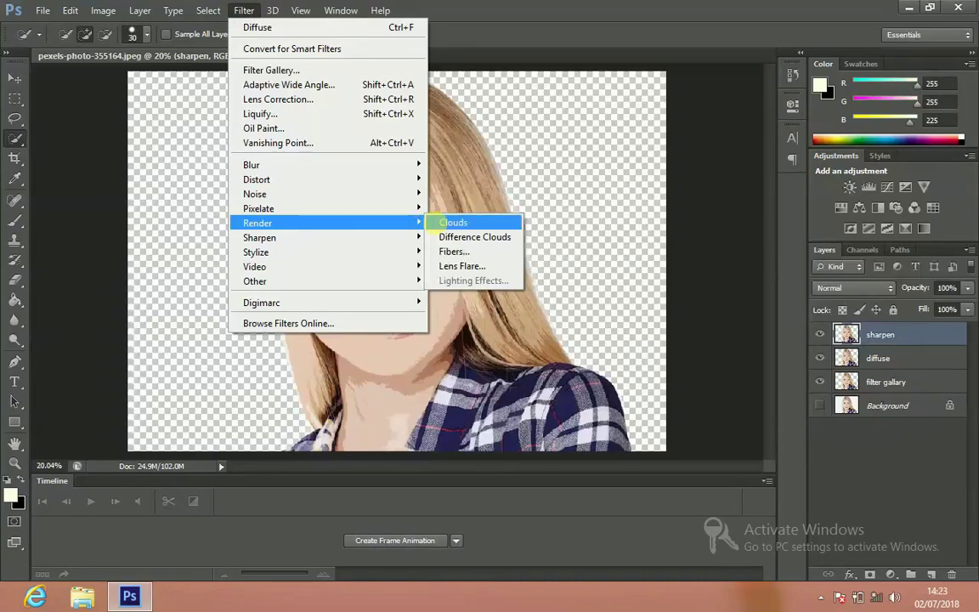
pyautogui.moveTo(393, 239)
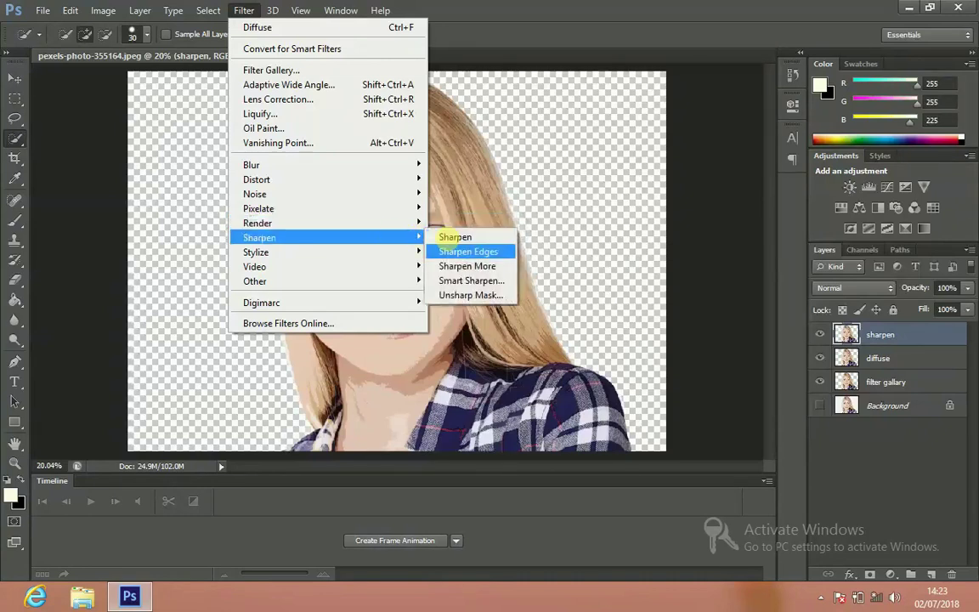
pyautogui.click(467, 266)
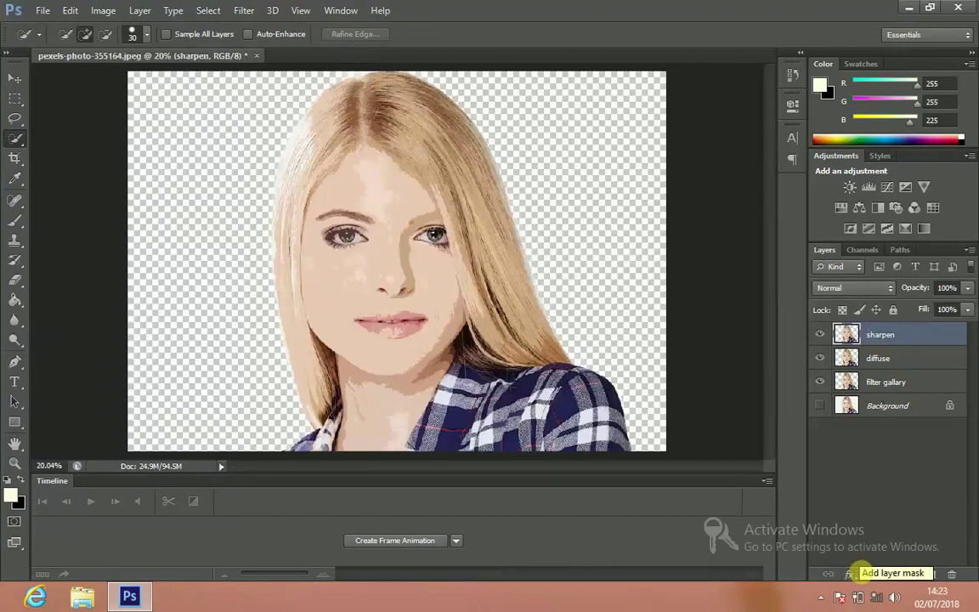
# Add a solid color fill layer in pale yellow ffffa5 and place it directly below the "filter gallary" layer
pyautogui.click(889, 574)
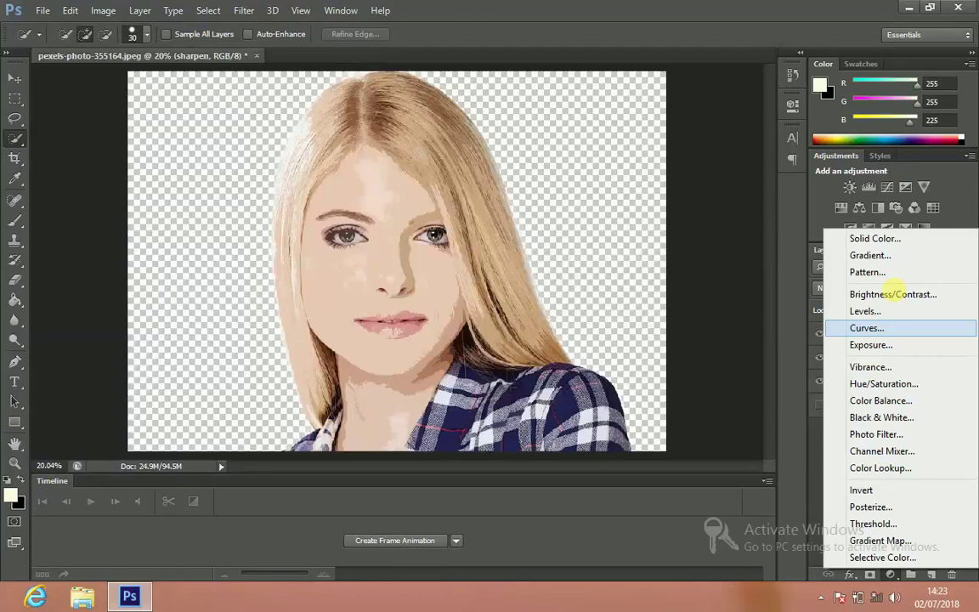
pyautogui.click(873, 238)
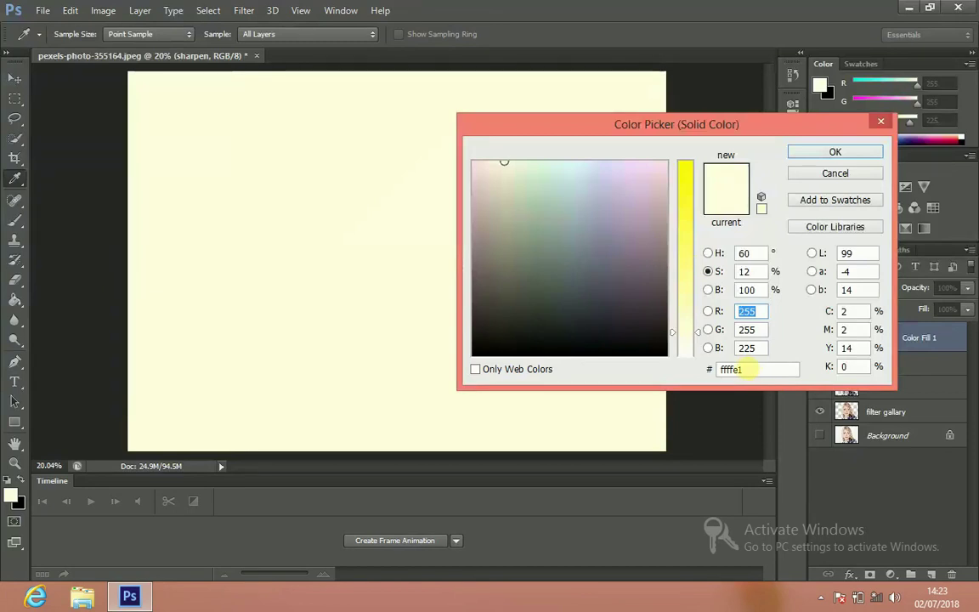
pyautogui.click(683, 288)
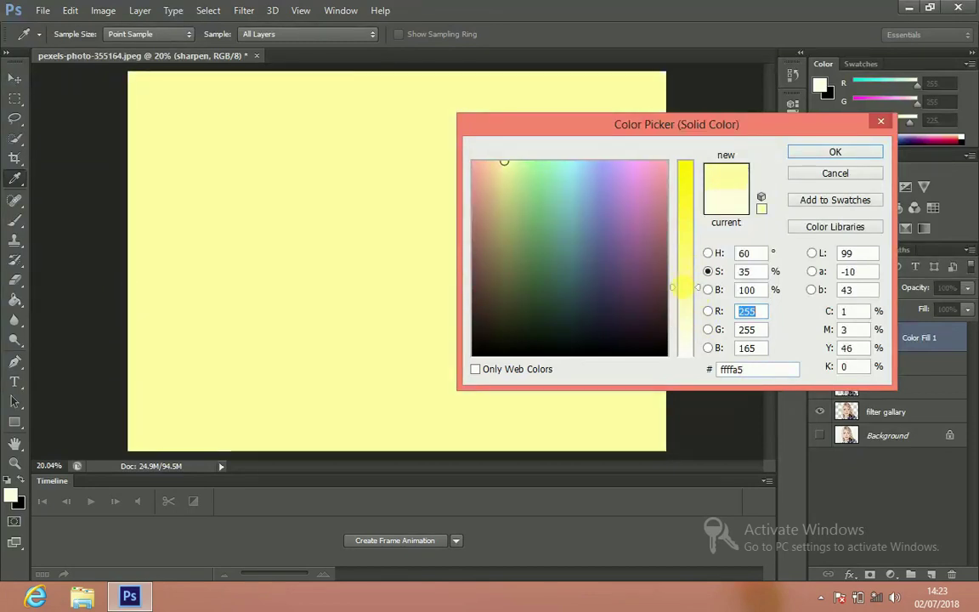
pyautogui.moveTo(747, 368); pyautogui.dragTo(712, 369)
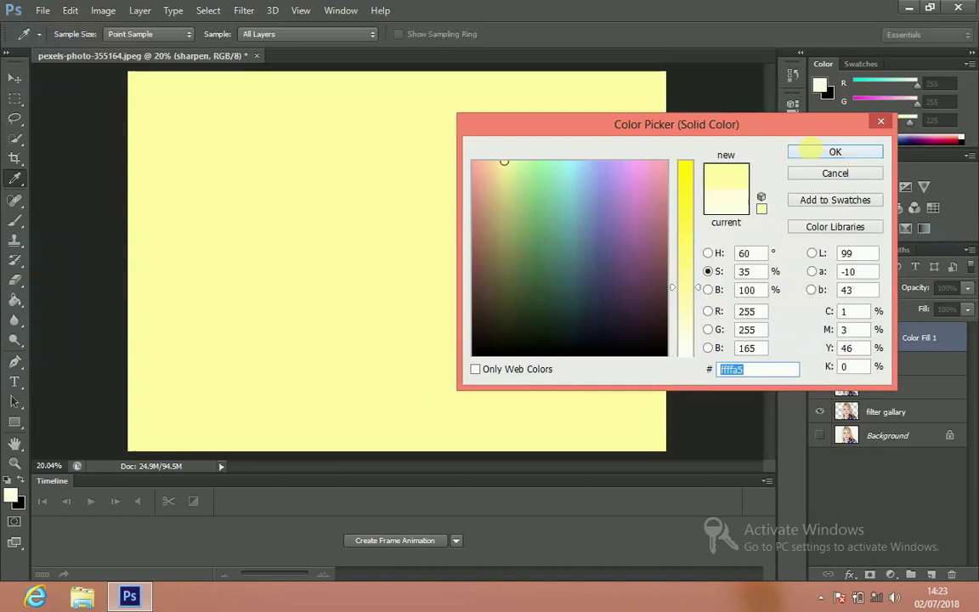
pyautogui.click(810, 150)
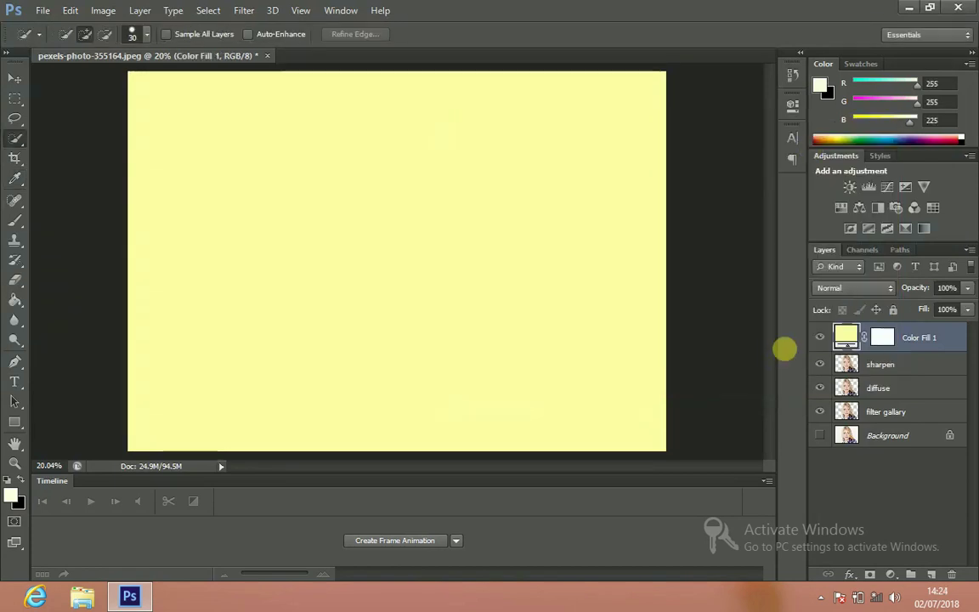
pyautogui.moveTo(845, 340); pyautogui.dragTo(845, 410)
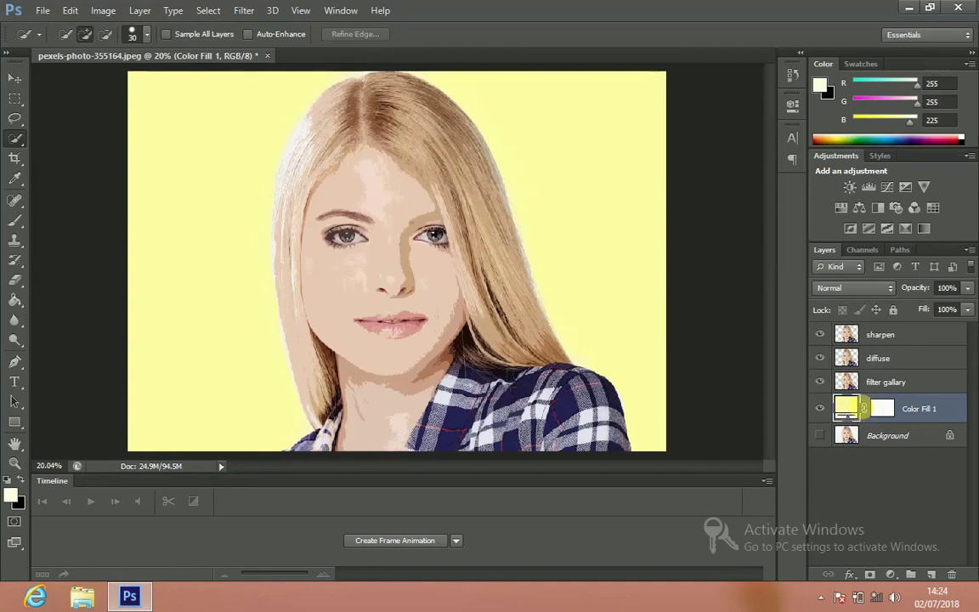
# Duplicate the "sharpen" layer and rename the copy "halftone"
pyautogui.click(880, 333)
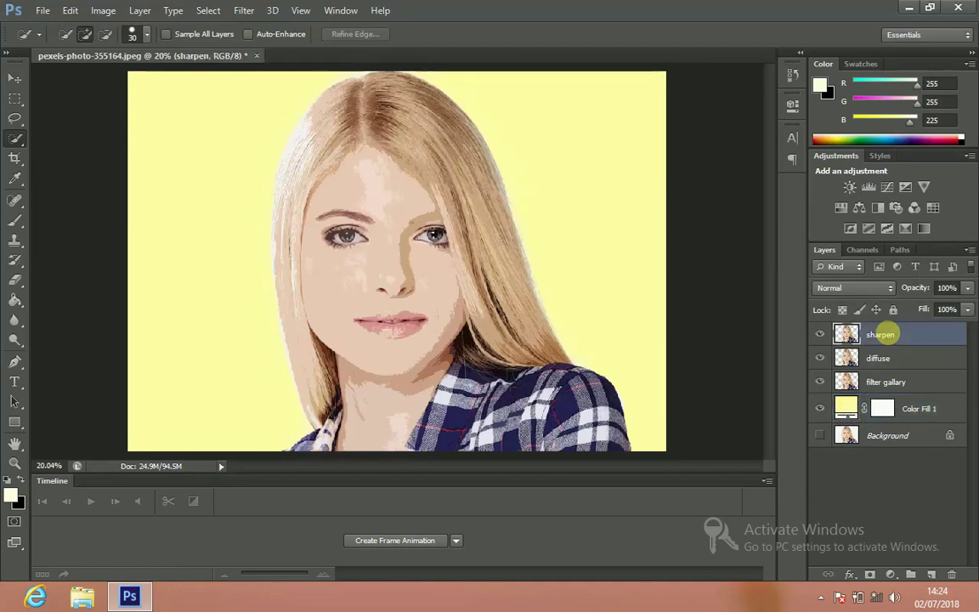
pyautogui.hotkey('ctrl', 'j')
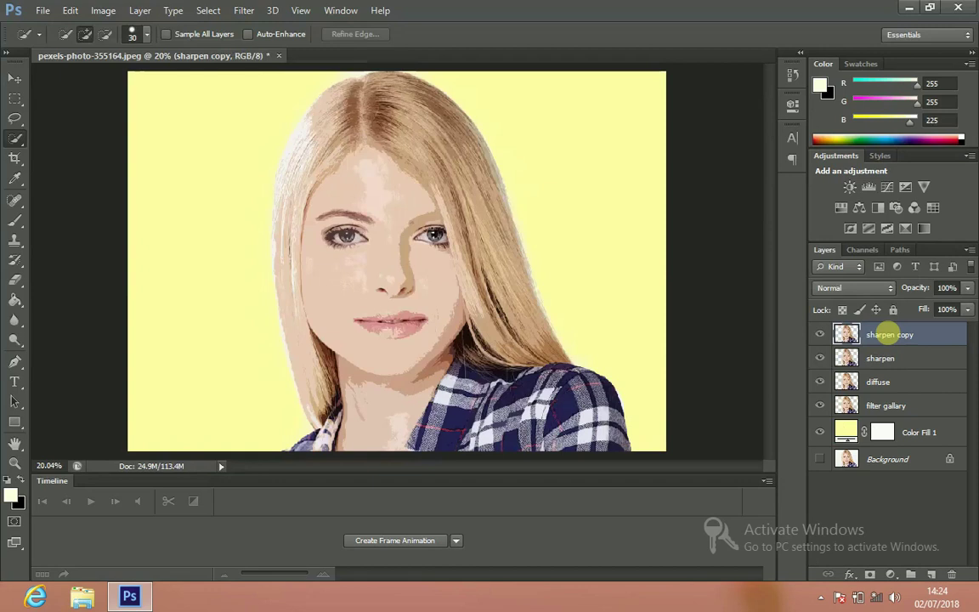
pyautogui.doubleClick(890, 334)
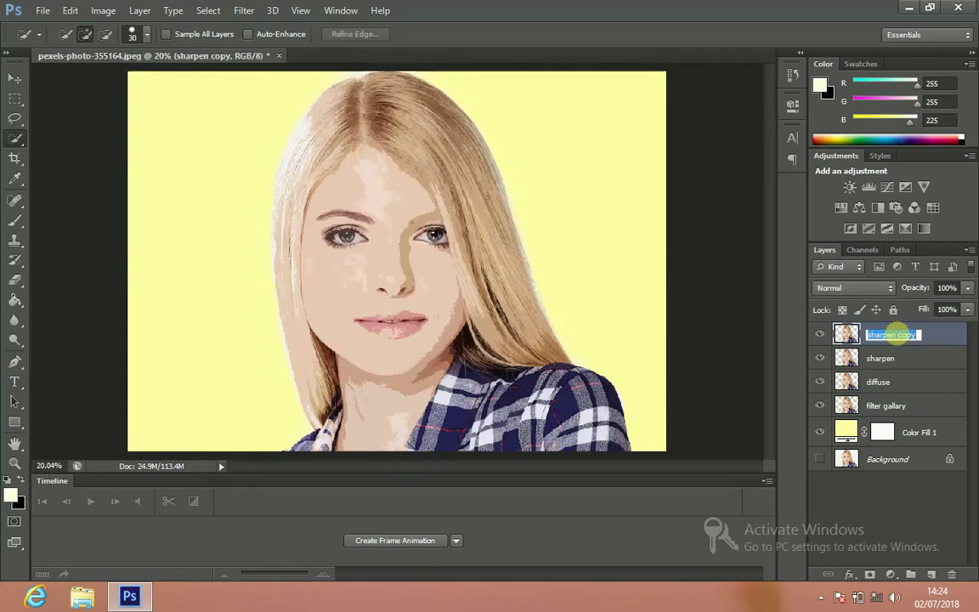
pyautogui.write('ha')
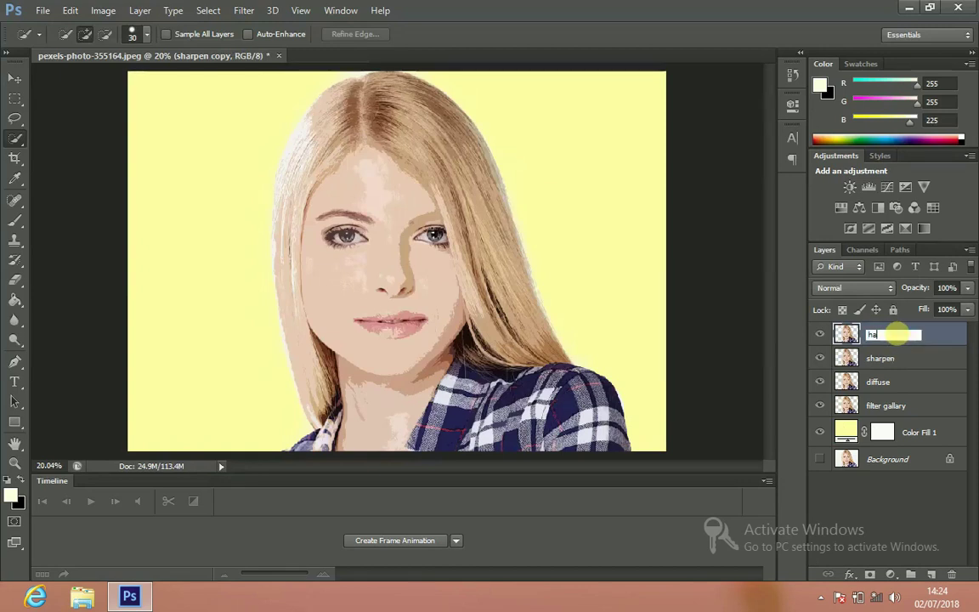
pyautogui.write('lftone')
pyautogui.press('Return')
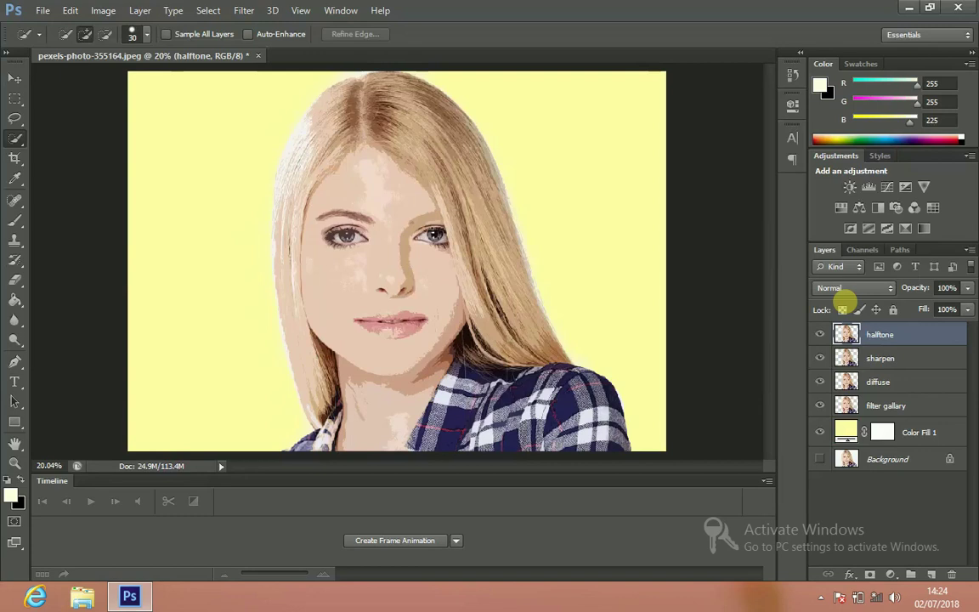
# Apply the Color Halftone filter to the "halftone" layer with a maximum radius of 8 pixels
pyautogui.click(244, 9)
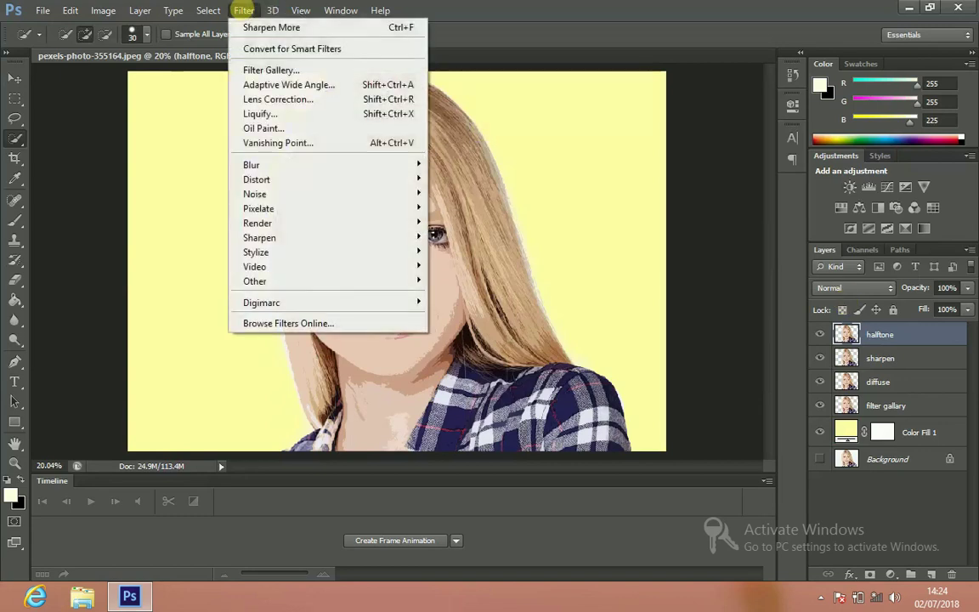
pyautogui.moveTo(259, 204)
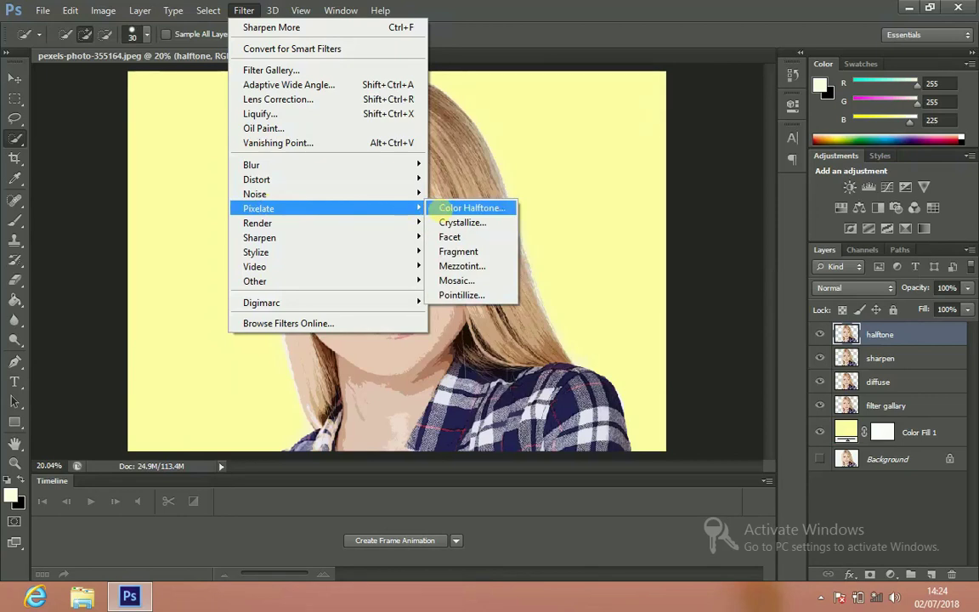
pyautogui.click(436, 209)
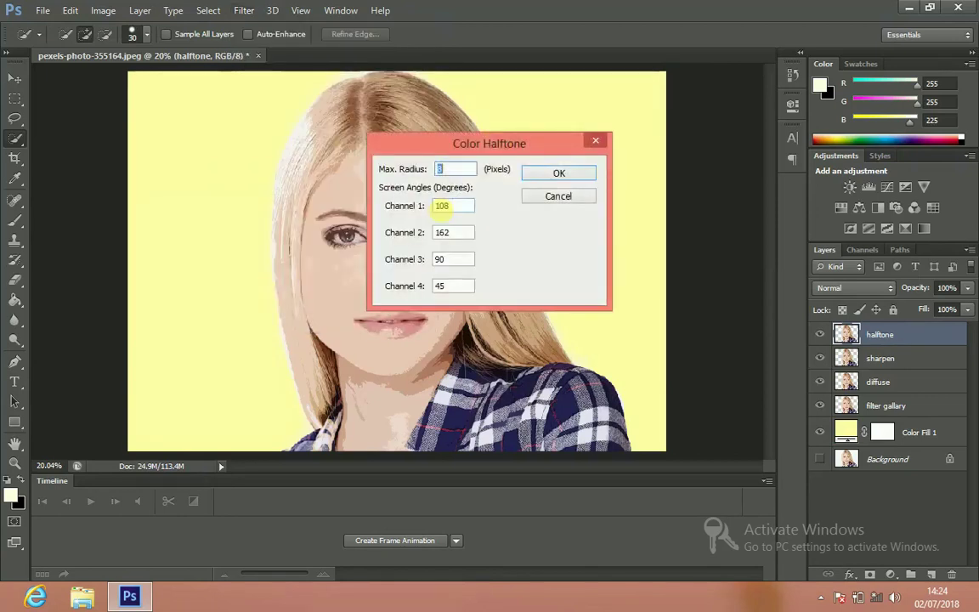
pyautogui.click(448, 170)
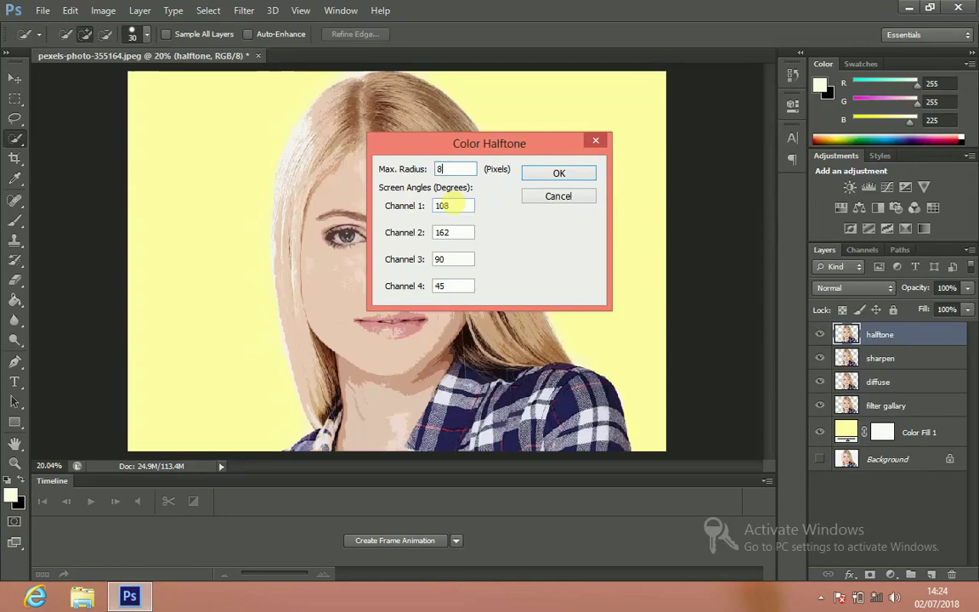
pyautogui.click(558, 173)
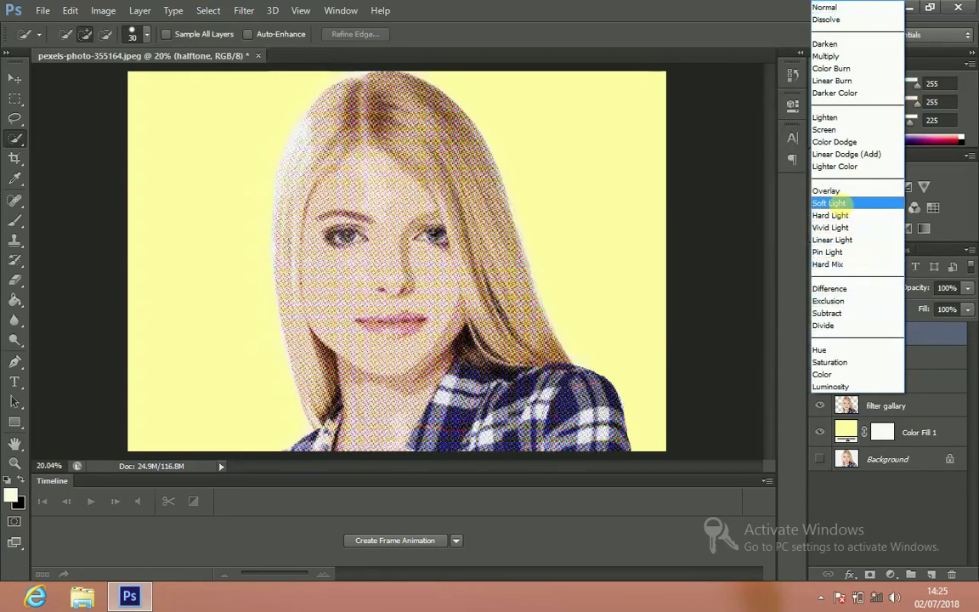
# Set the "halftone" layer's blend mode to Soft Light and its opacity to 30%
pyautogui.click(838, 204)
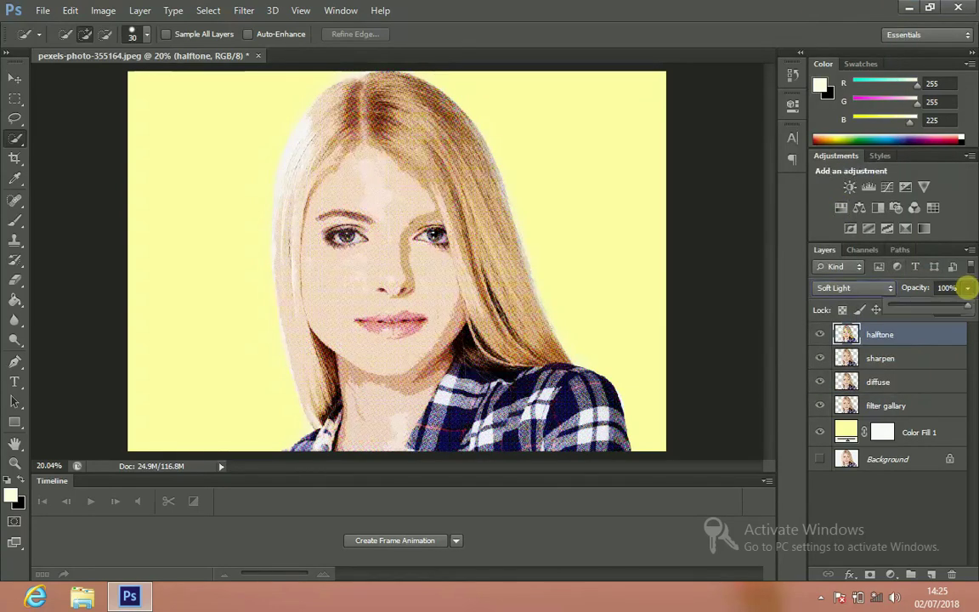
pyautogui.click(966, 288)
pyautogui.moveTo(965, 299); pyautogui.dragTo(913, 305)
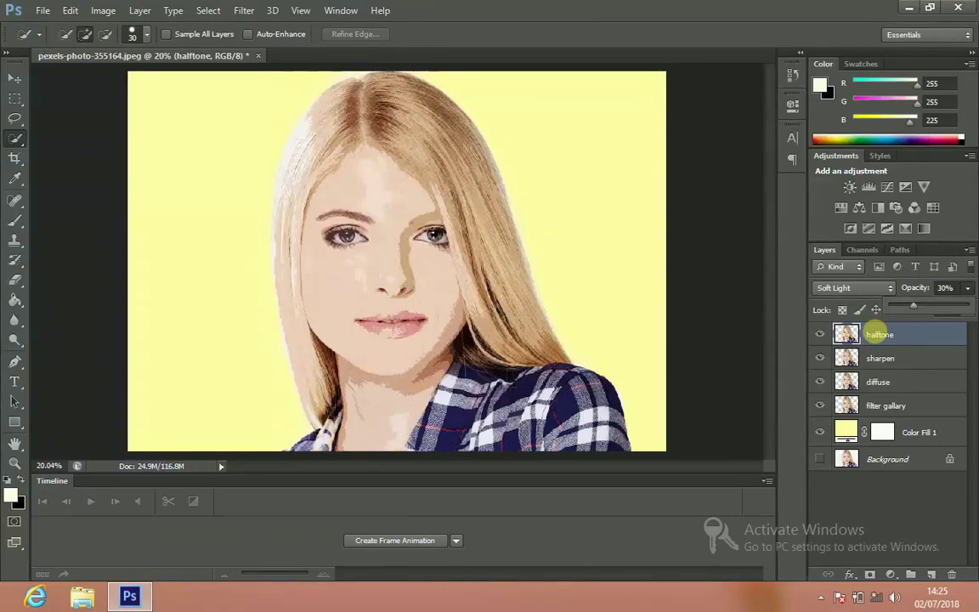
pyautogui.click(874, 332)
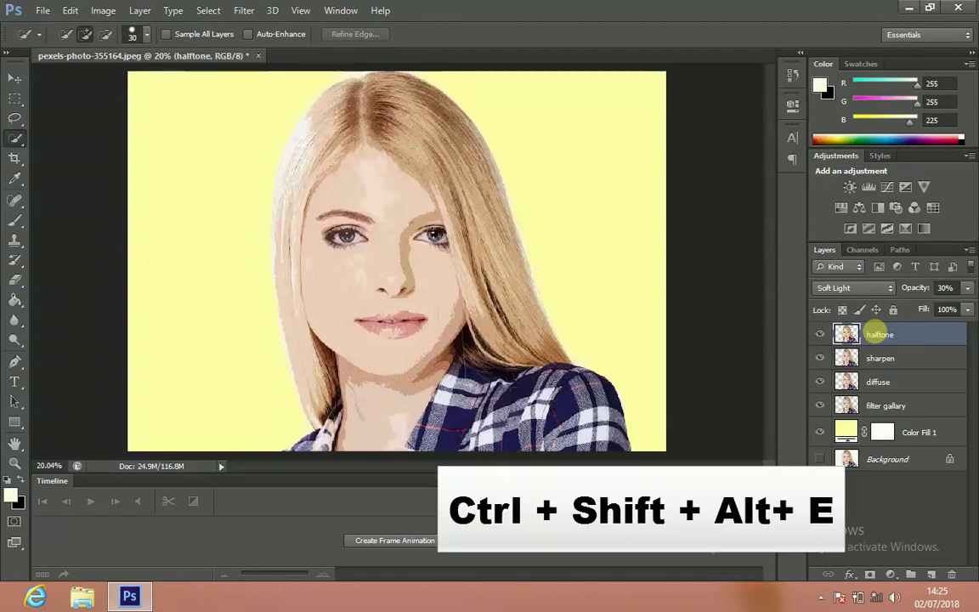
# Stamp all visible layers into a new top layer and rename it "merge"
pyautogui.hotkey('ctrl', 'shift', 'alt', 'e')
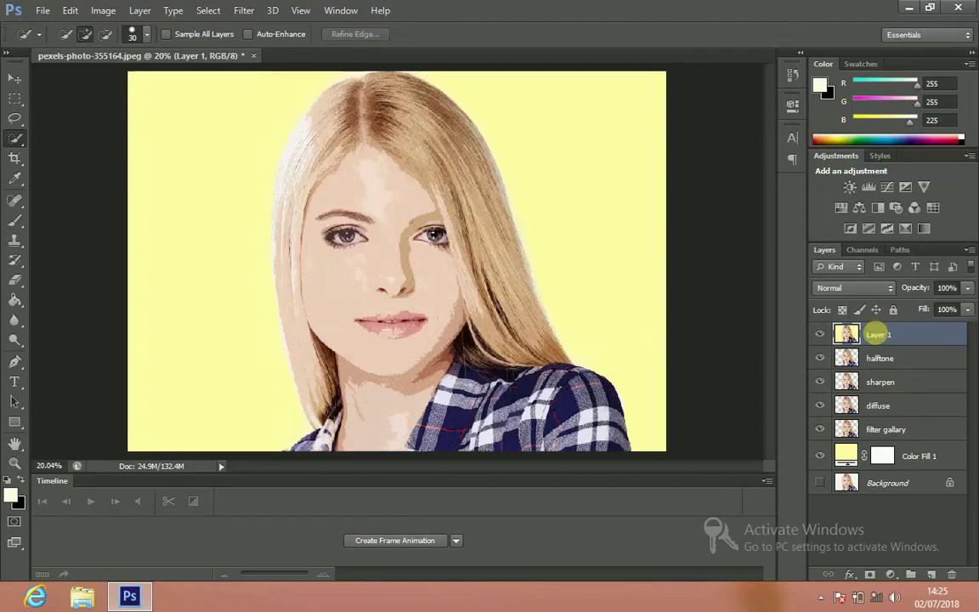
pyautogui.doubleClick(877, 334)
pyautogui.write('merge')
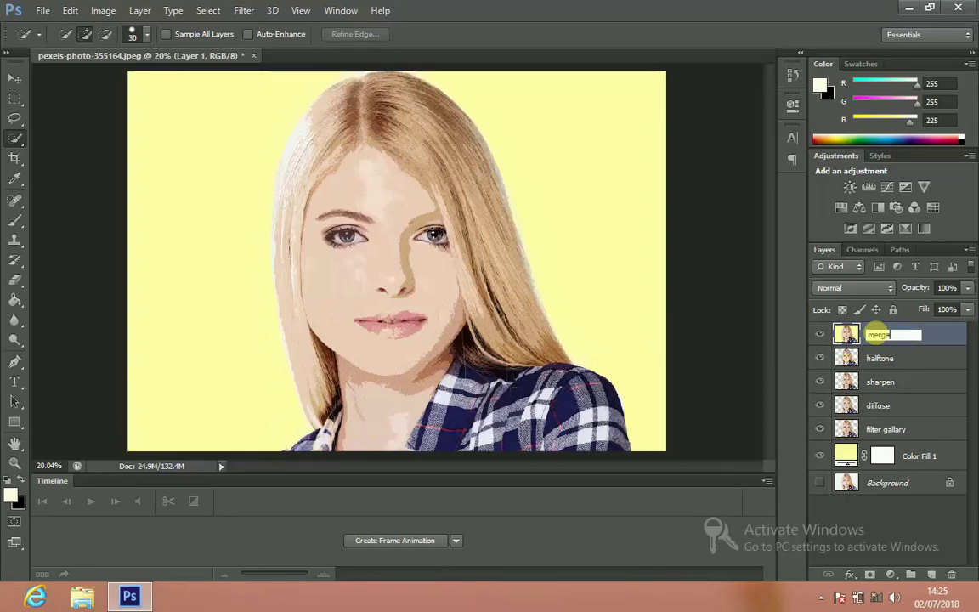
pyautogui.press('Return')
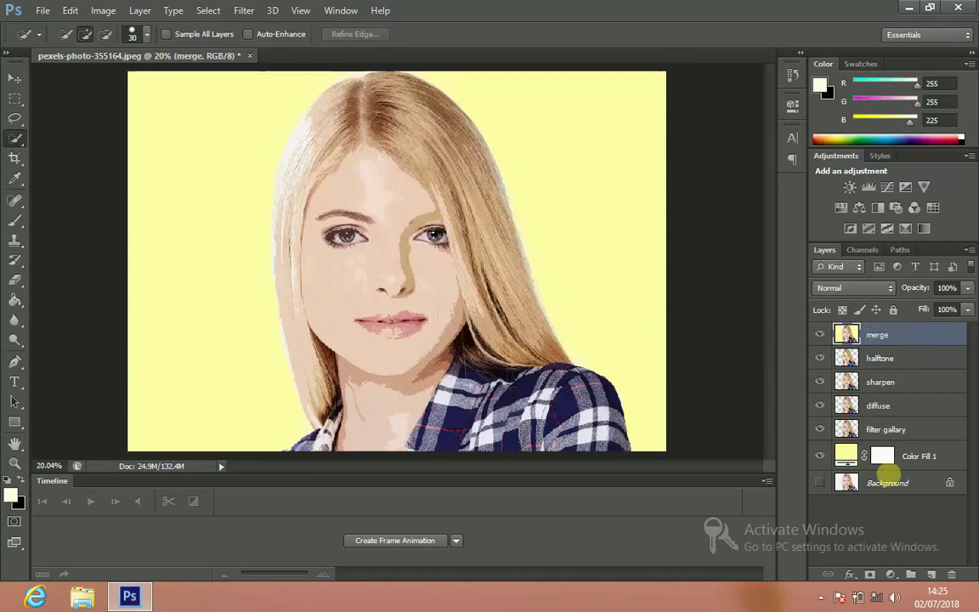
# Add a Stroke layer style to the "merge" layer with a size of 27 px and the position set to Inside
pyautogui.click(849, 574)
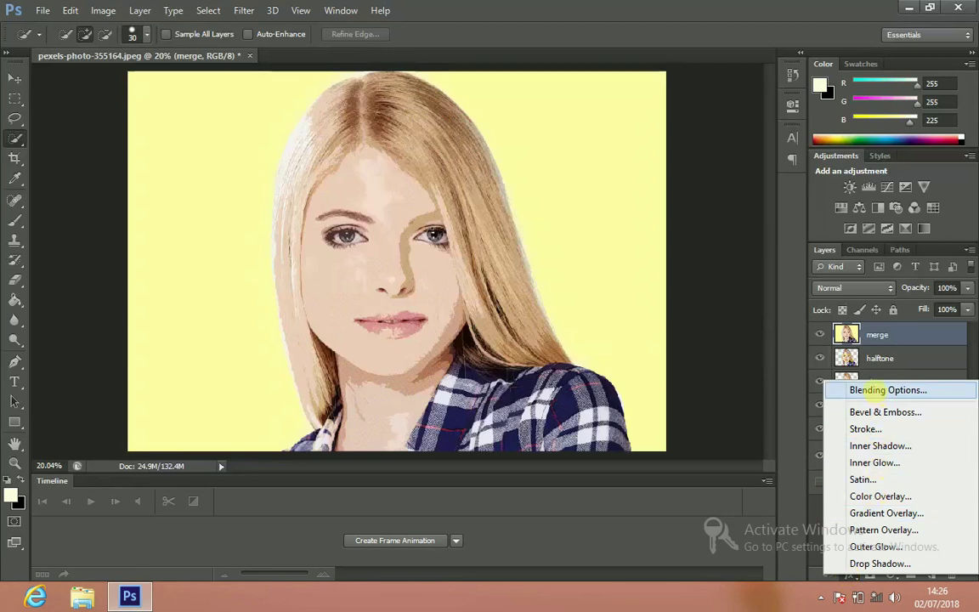
pyautogui.click(878, 389)
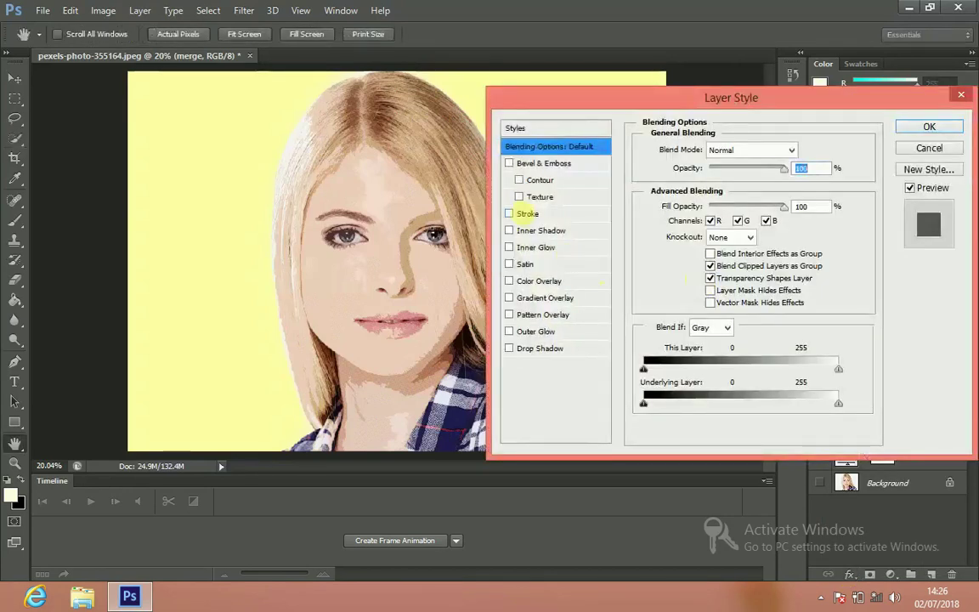
pyautogui.click(527, 213)
pyautogui.moveTo(698, 148); pyautogui.dragTo(721, 148)
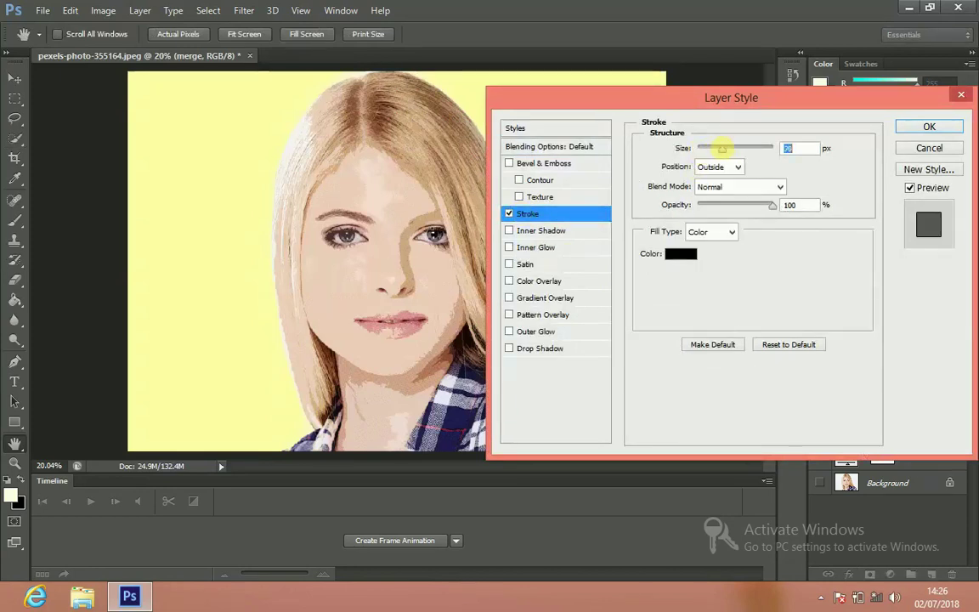
pyautogui.moveTo(721, 148); pyautogui.dragTo(713, 149)
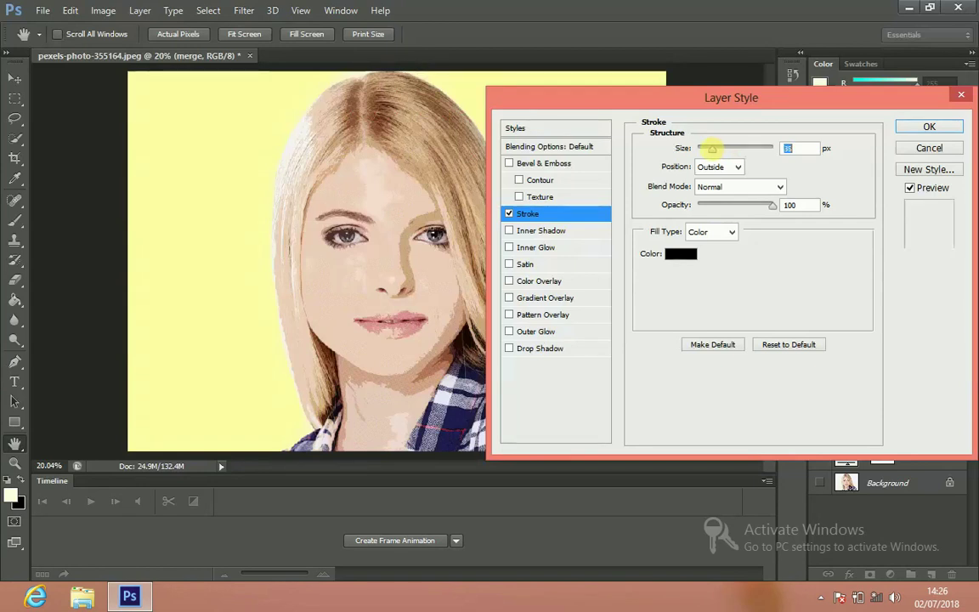
pyautogui.moveTo(712, 148); pyautogui.dragTo(711, 147)
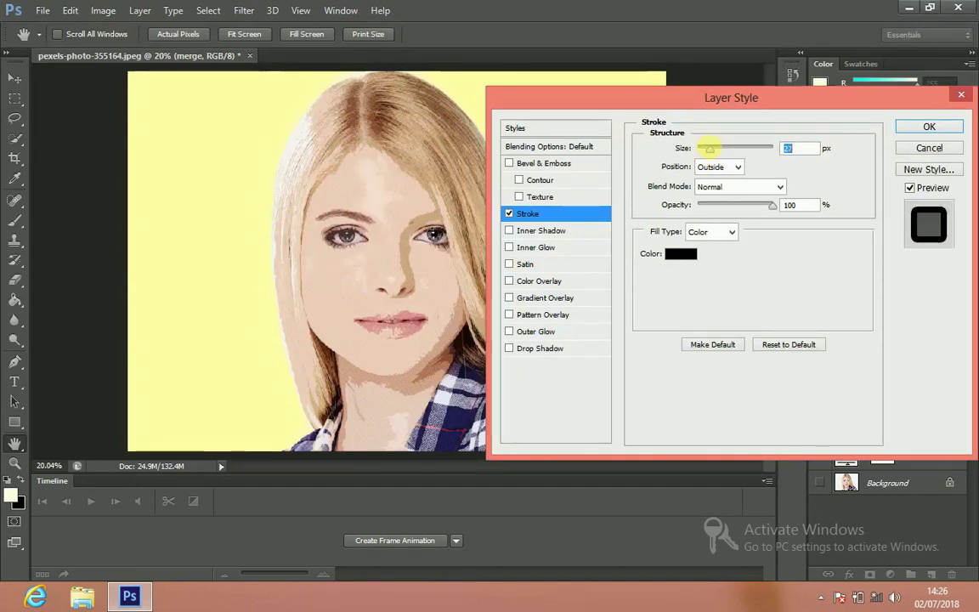
pyautogui.click(713, 167)
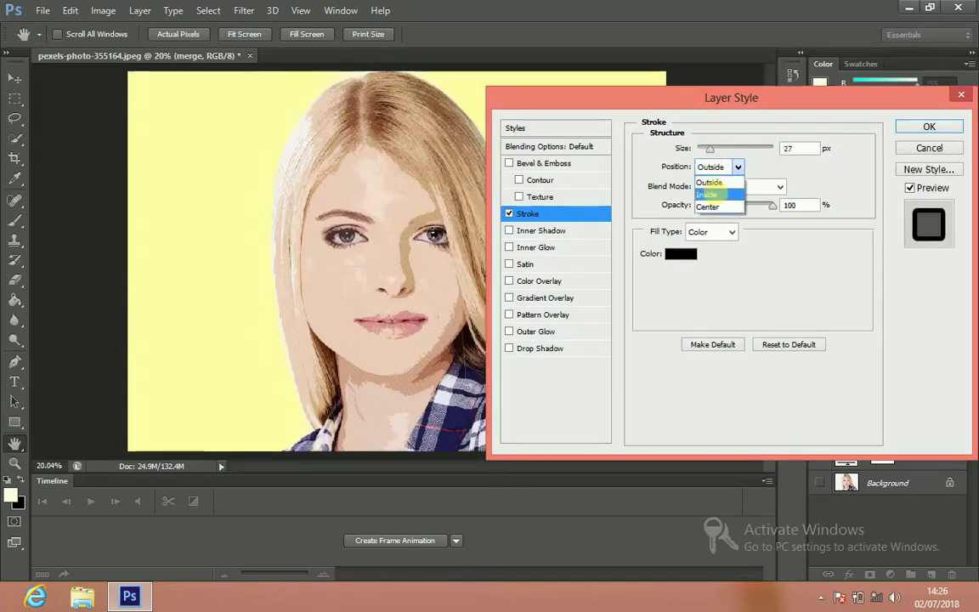
pyautogui.click(709, 195)
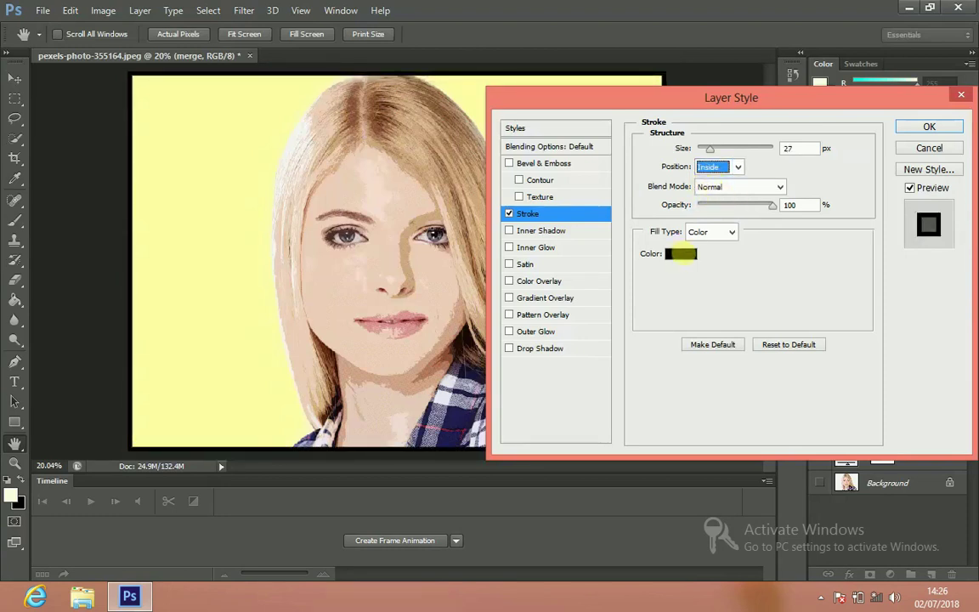
# Change the stroke color to white ffffff, set its size to 40 px and apply the layer style
pyautogui.click(679, 253)
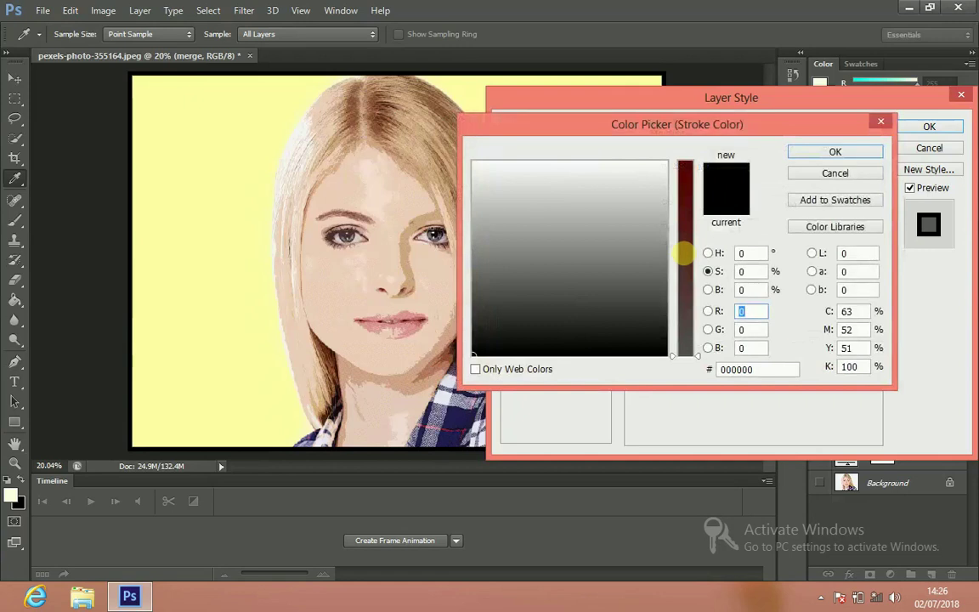
pyautogui.moveTo(650, 199); pyautogui.dragTo(662, 161)
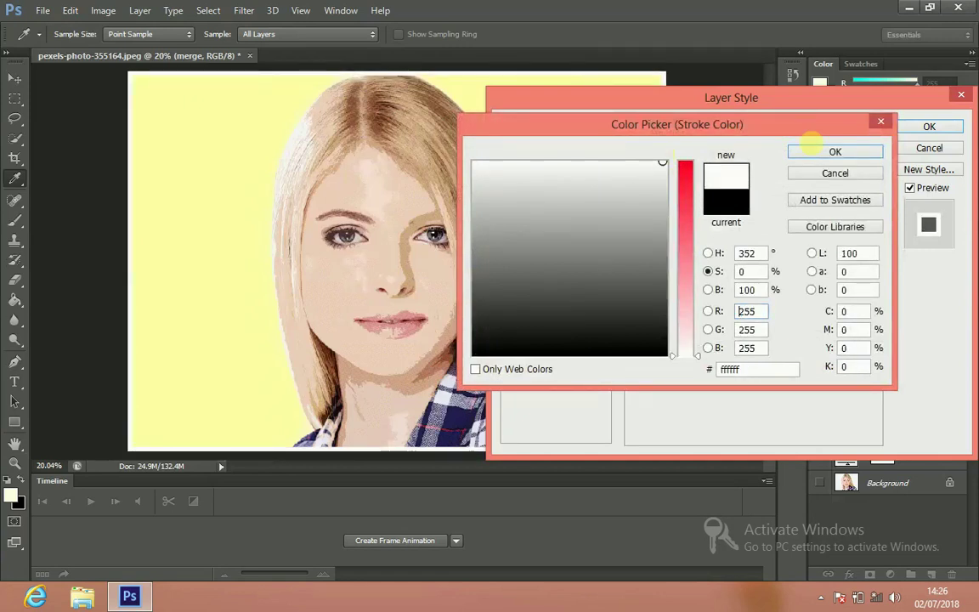
pyautogui.click(832, 151)
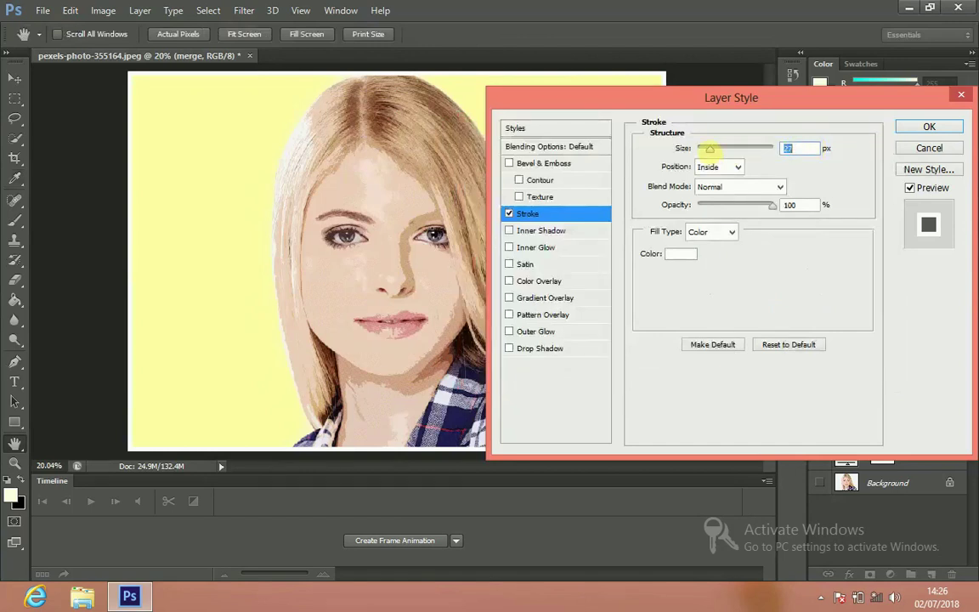
pyautogui.moveTo(710, 148); pyautogui.dragTo(728, 147)
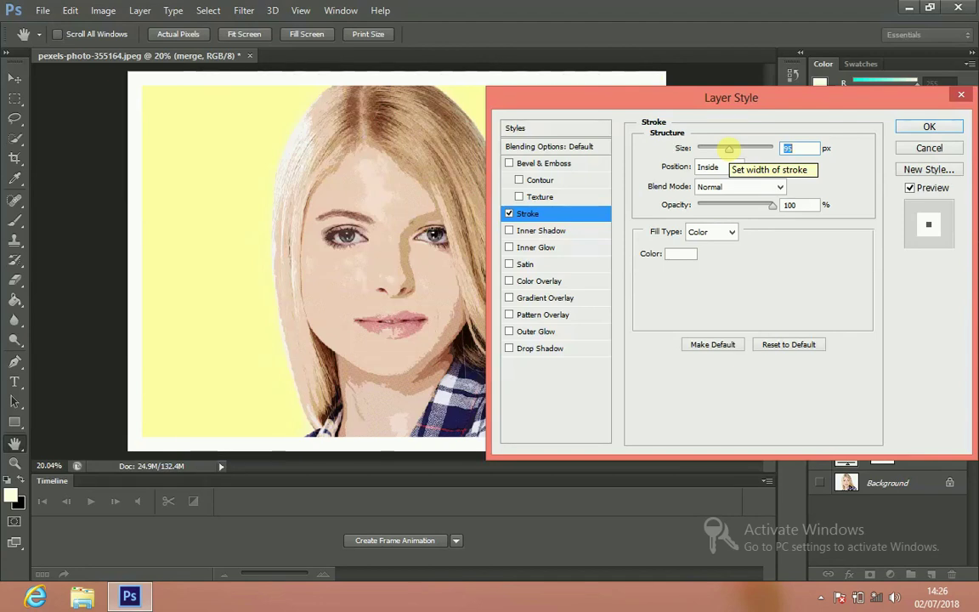
pyautogui.moveTo(728, 148); pyautogui.dragTo(713, 148)
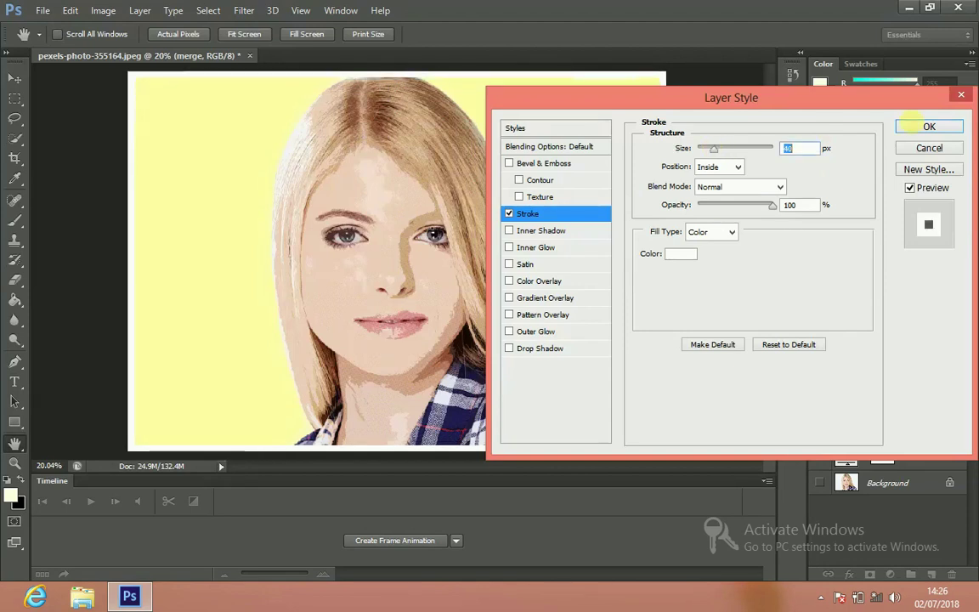
pyautogui.click(910, 124)
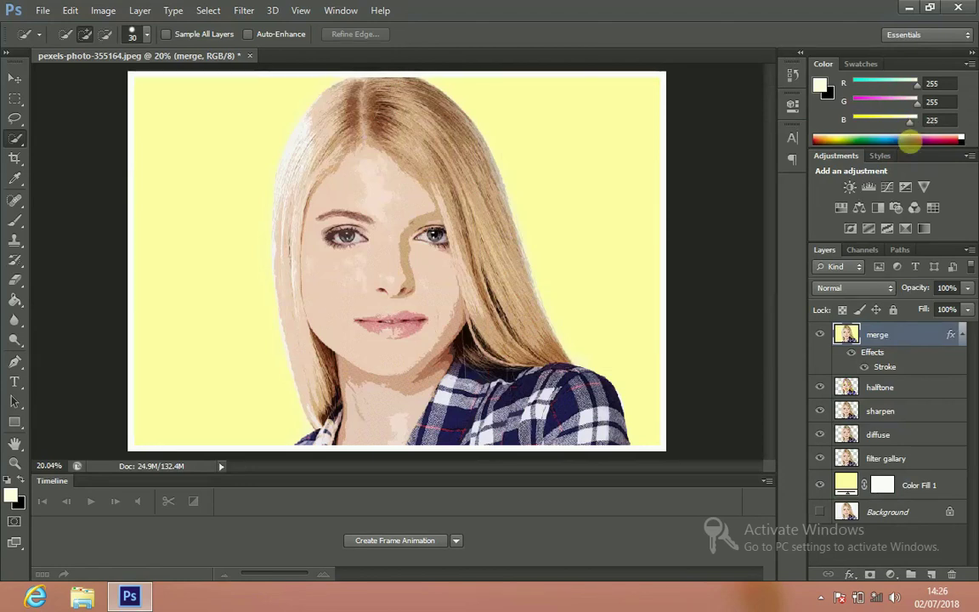
# Add a Vibrance adjustment layer above "merge" with vibrance +26 and slightly increased saturation
pyautogui.click(890, 573)
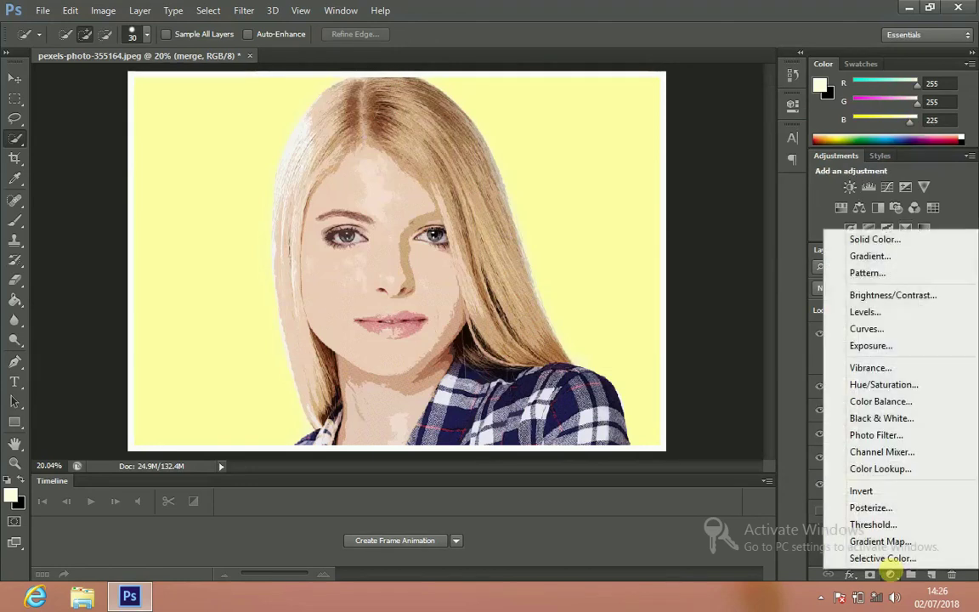
pyautogui.click(883, 367)
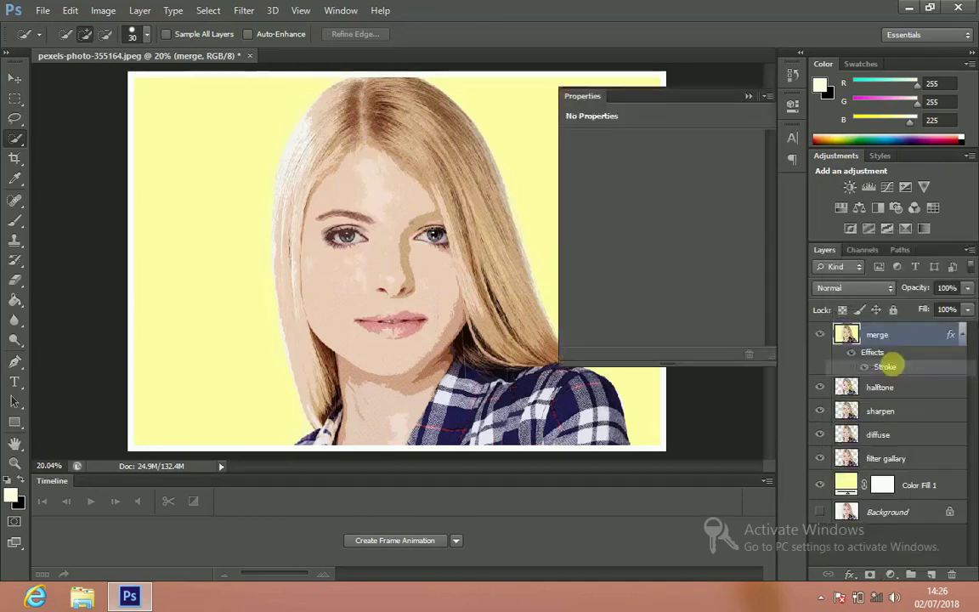
pyautogui.moveTo(661, 157); pyautogui.dragTo(685, 160)
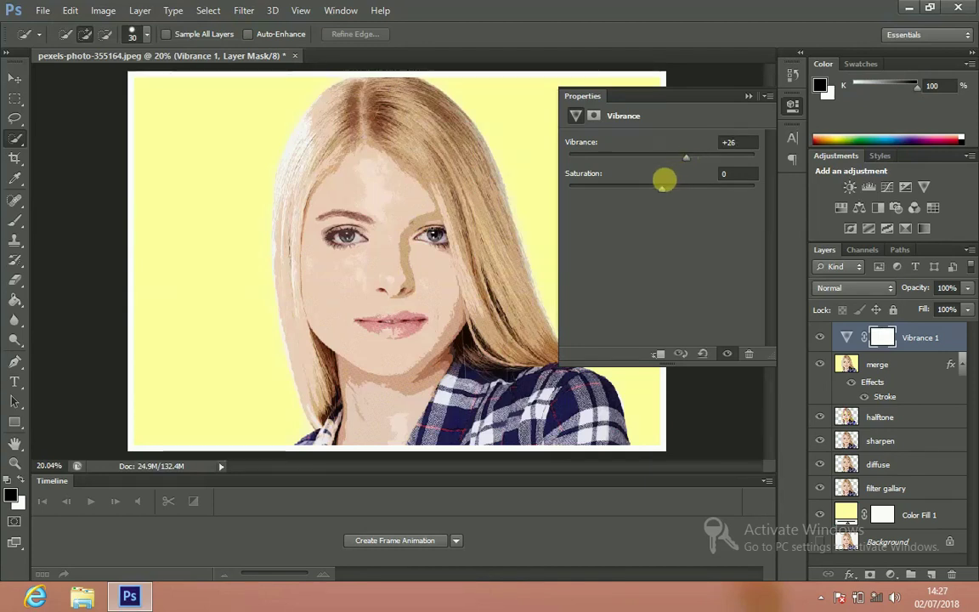
pyautogui.moveTo(660, 190); pyautogui.dragTo(667, 191)
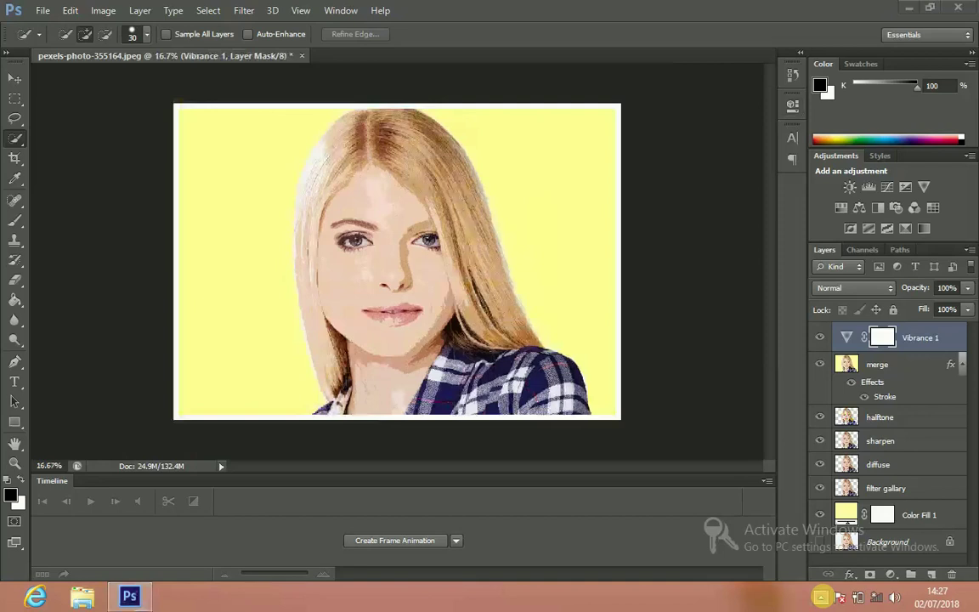
pyautogui.click(821, 596)
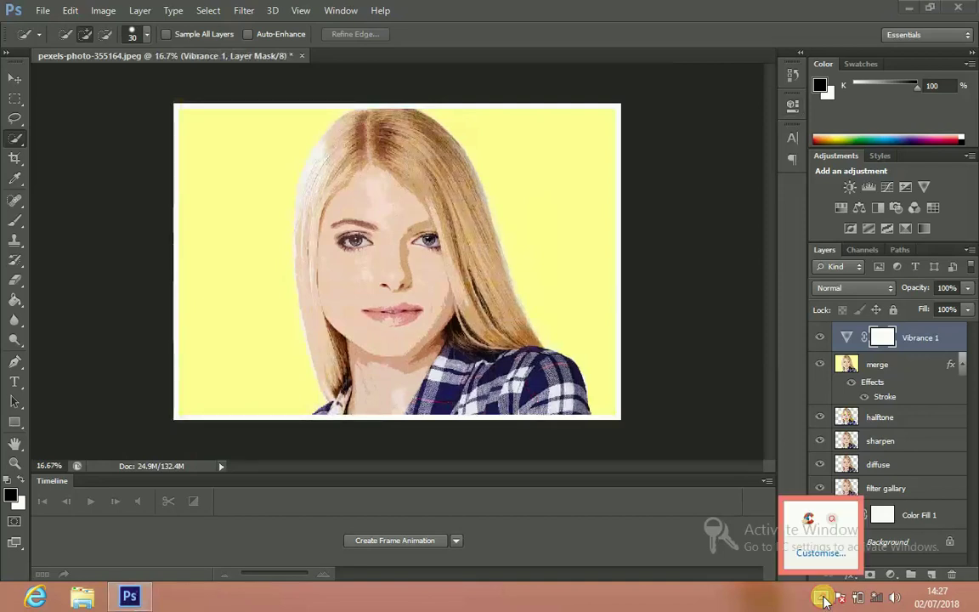